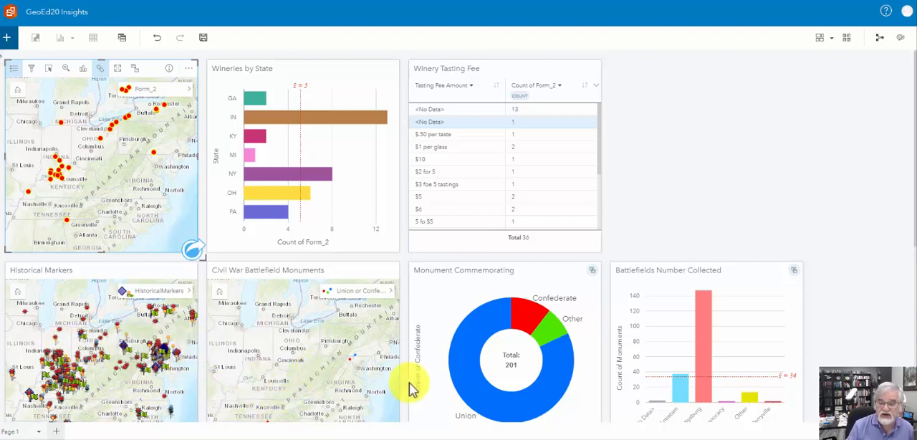
Look over the dashboard cards and zoom the linked Wineries map in on Kentucky and southern Indiana around Louisville.
scroll(859, 312, down, 1)
scroll(857, 308, down, 3)
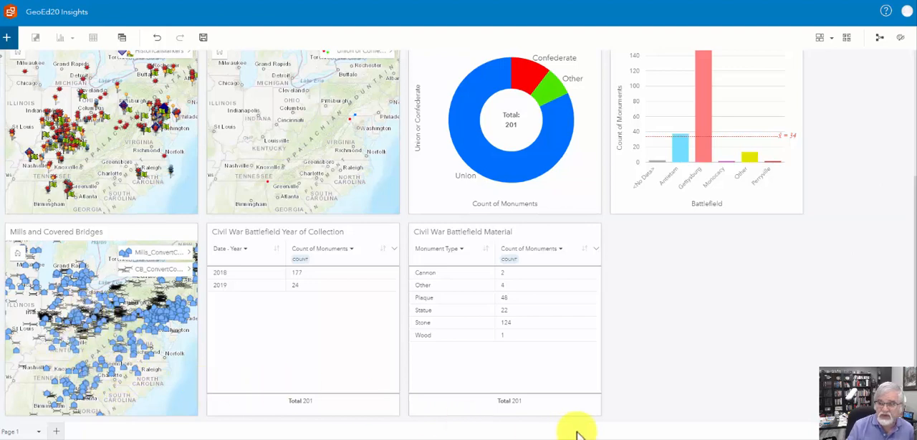
scroll(645, 407, up, 3)
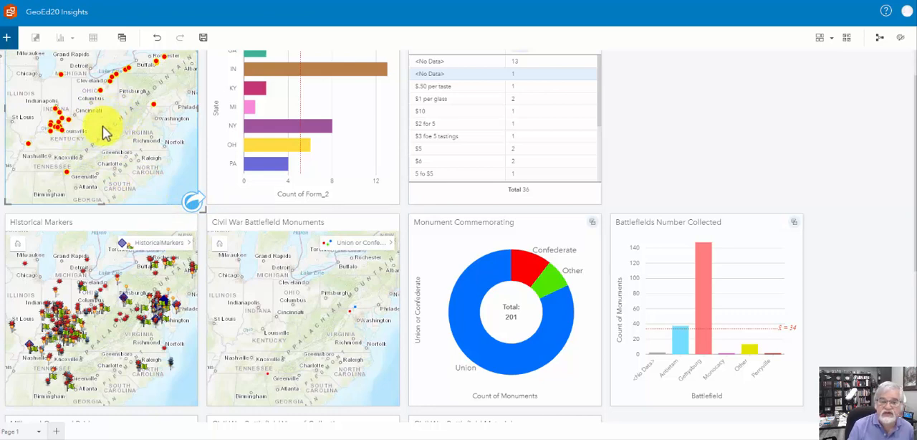
scroll(106, 131, up, 2)
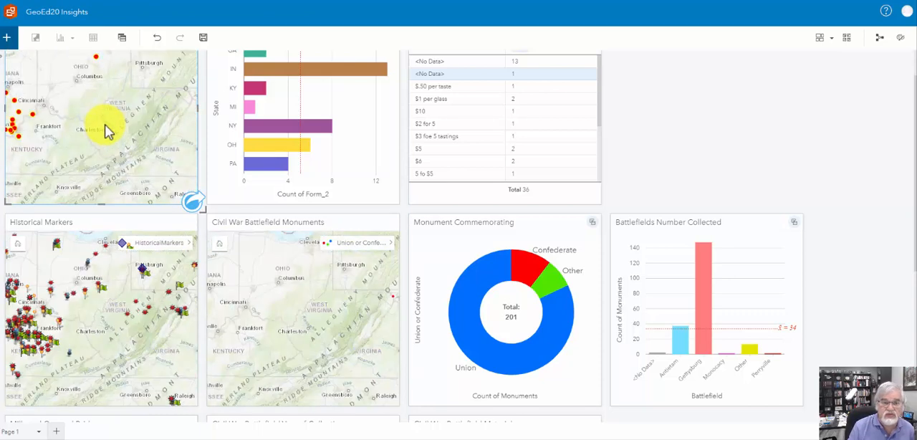
drag(92, 129, 153, 139)
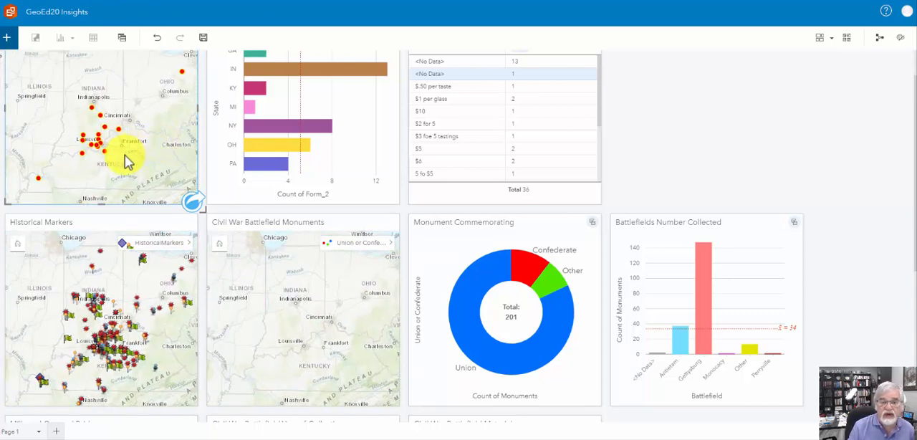
scroll(111, 164, up, 2)
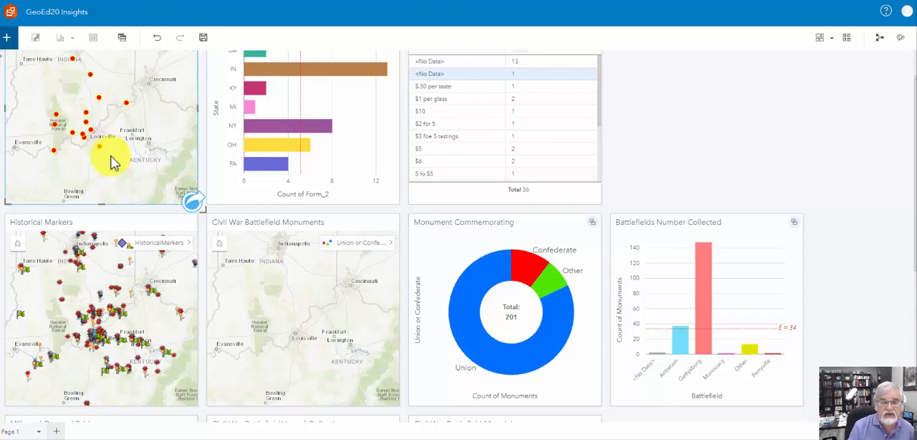
Select a red historical marker southwest of Louisville on the Historical Markers map and open its attribute details in the layer options.
click(166, 270)
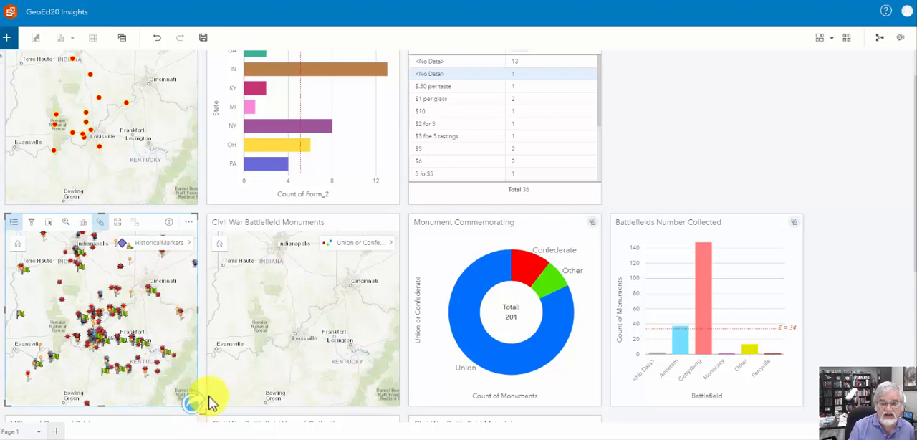
scroll(148, 309, down, 2)
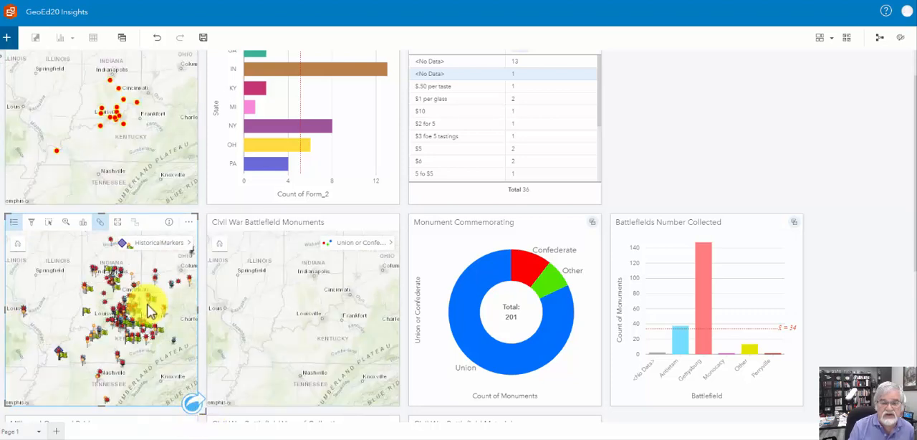
mouse_move(92, 349)
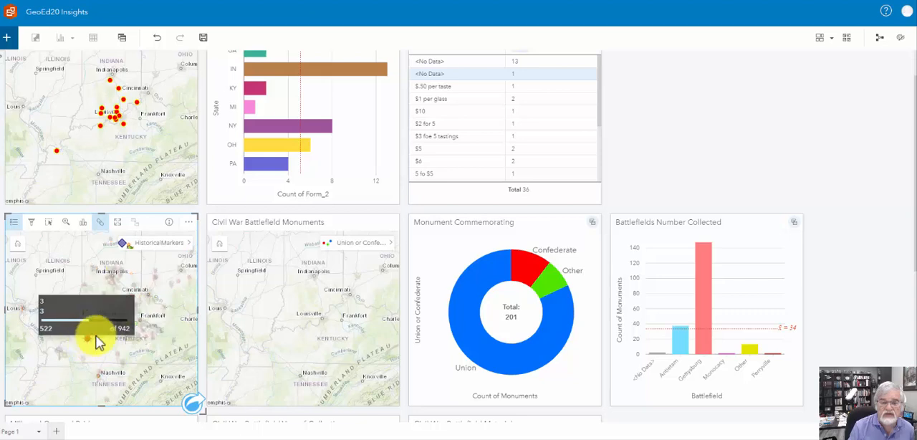
click(188, 253)
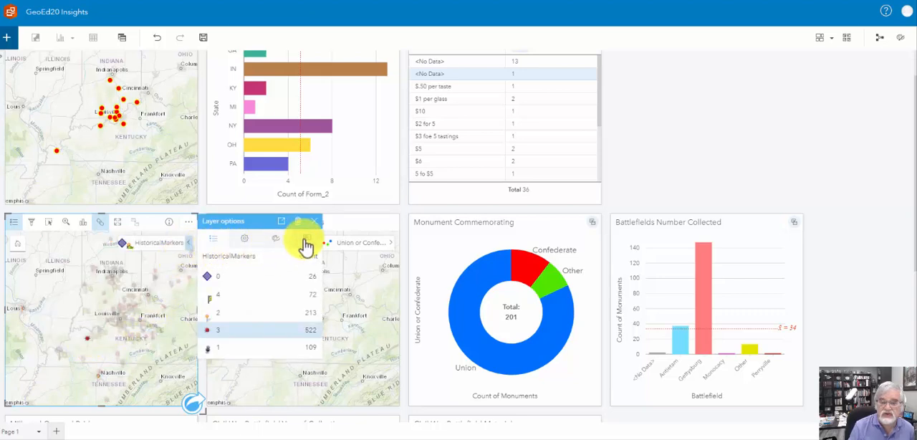
click(306, 243)
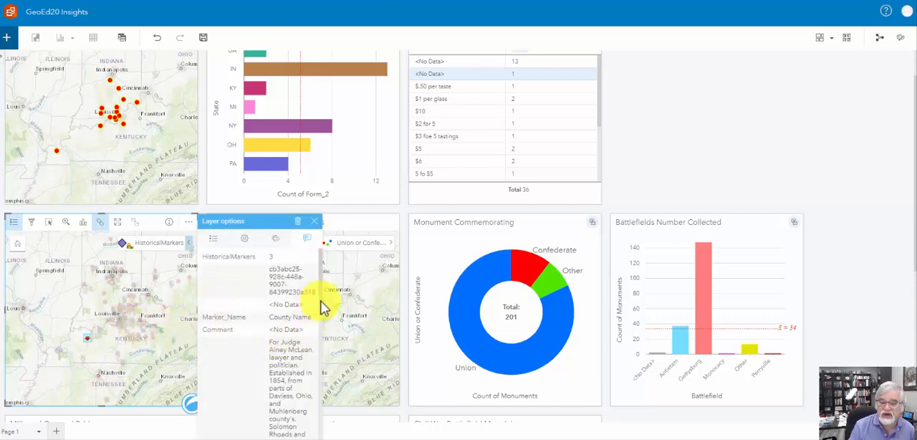
Read through the selected marker's Marker_Text and close the layer options.
scroll(321, 301, down, 3)
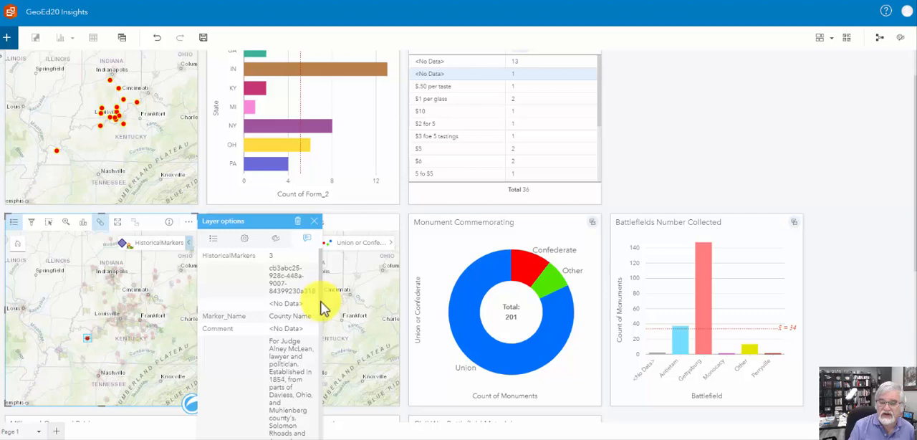
scroll(317, 337, down, 5)
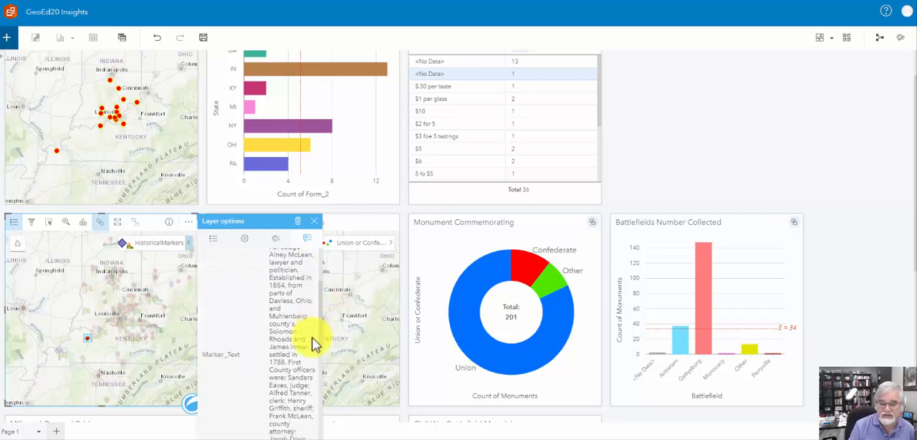
scroll(301, 322, up, 8)
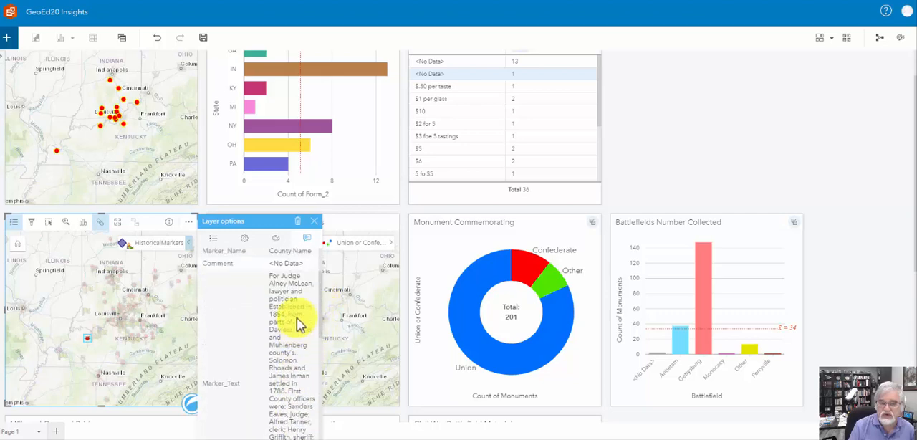
click(312, 220)
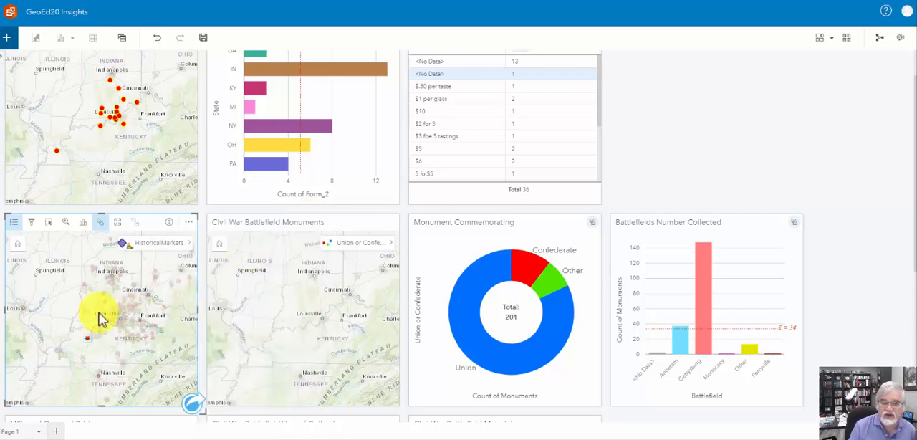
Compare the winery locations with the Historical Markers map and clear the marker selection.
drag(109, 371, 143, 119)
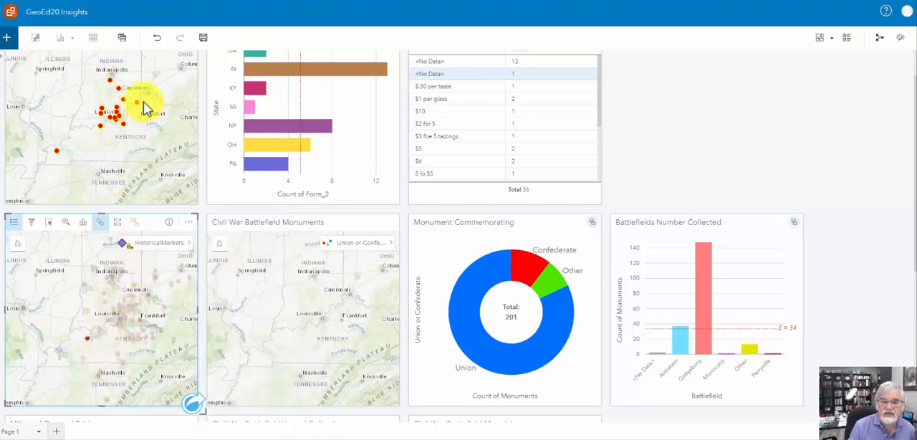
mouse_move(137, 106)
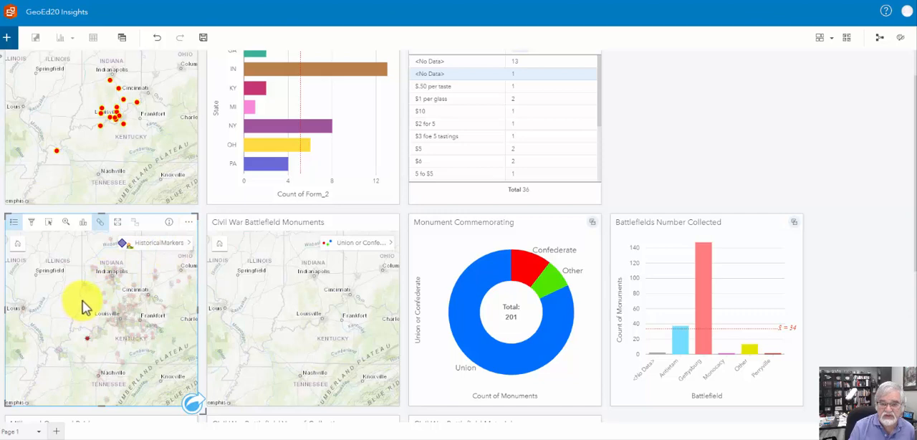
mouse_move(92, 315)
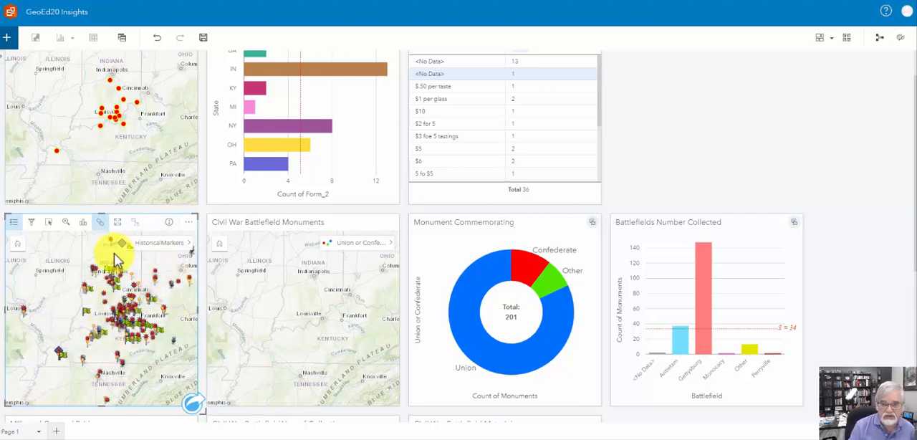
Highlight the NY wineries from the Wineries by State chart and bring western New York into view on the Wineries map.
scroll(294, 123, up, 1)
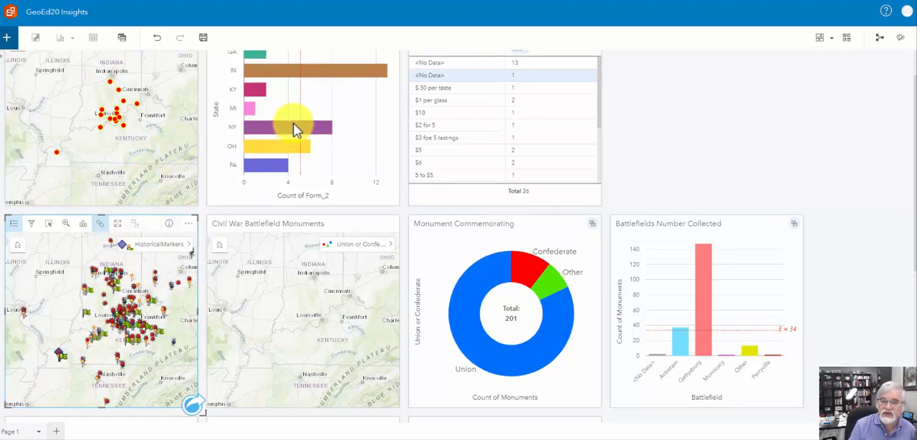
scroll(297, 129, up, 3)
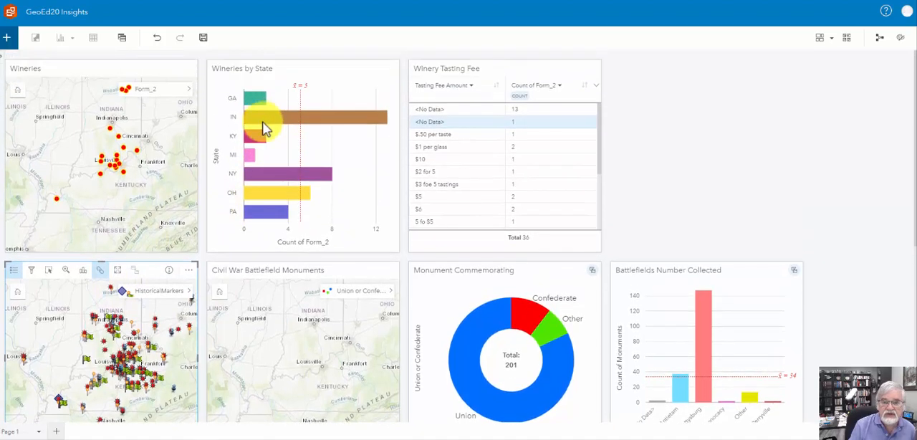
click(271, 176)
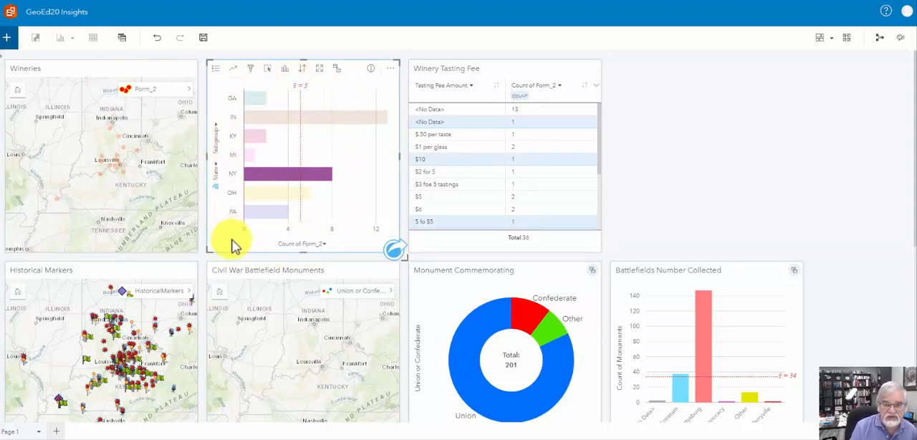
drag(168, 164, 90, 236)
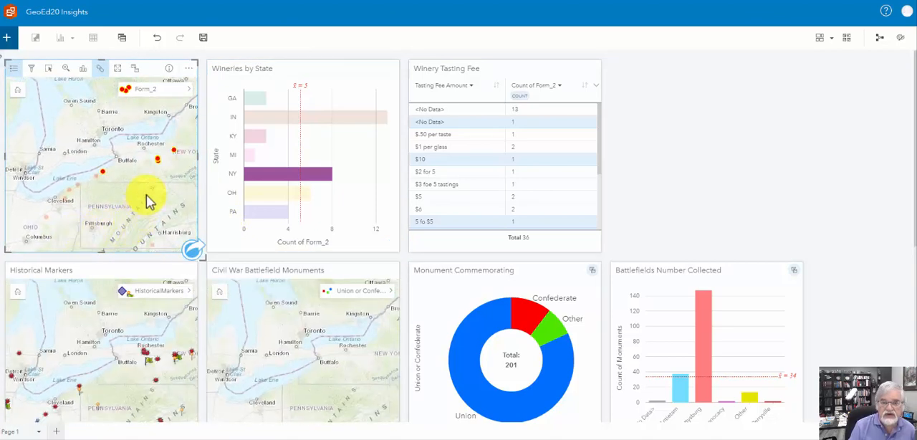
drag(147, 195, 117, 212)
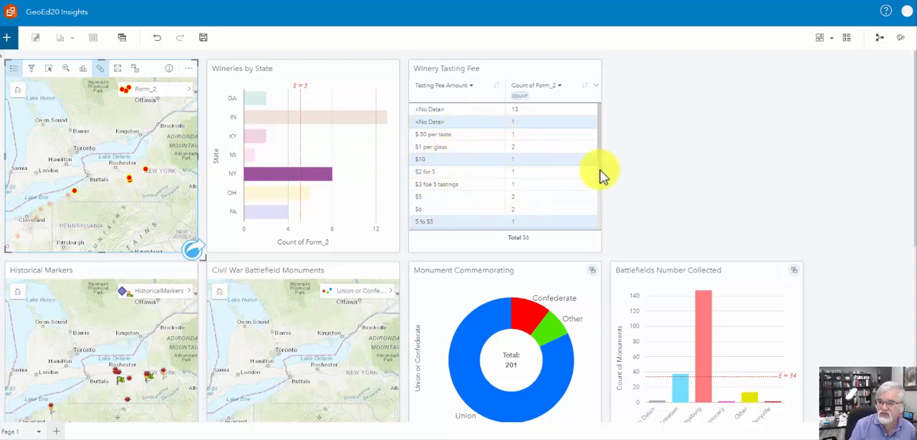
Highlight the wineries with a $6 tasting fee from the Winery Tasting Fee table and locate them on the Wineries map around Pennsylvania.
drag(599, 169, 597, 145)
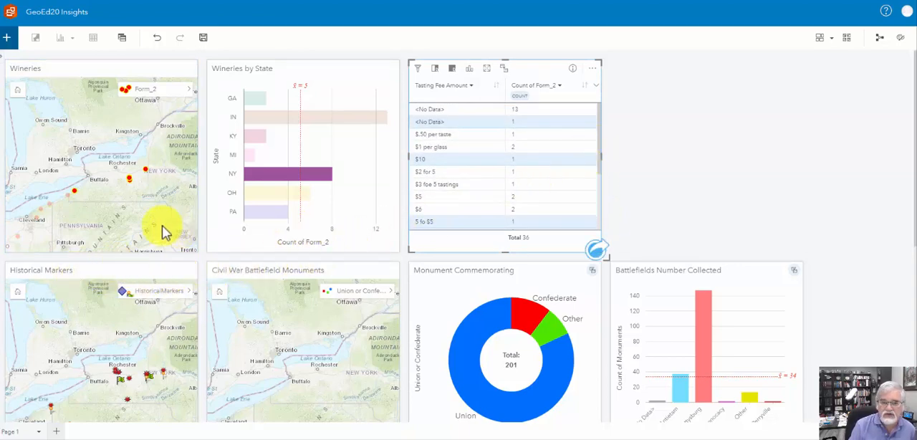
click(449, 209)
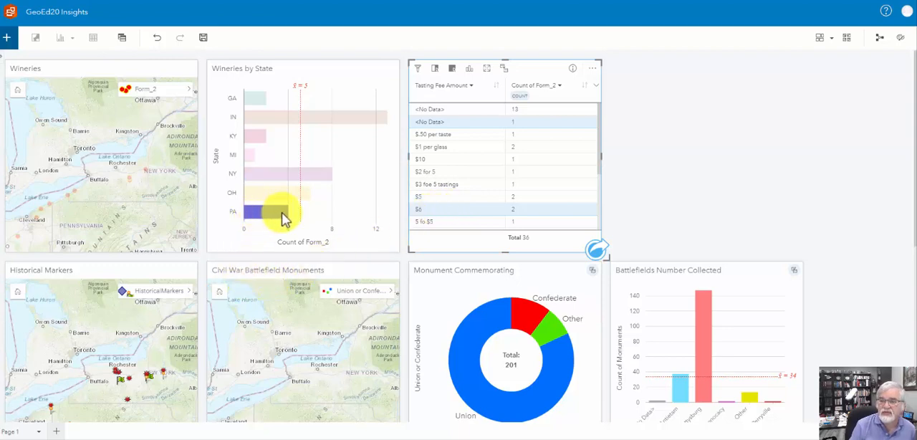
mouse_move(281, 212)
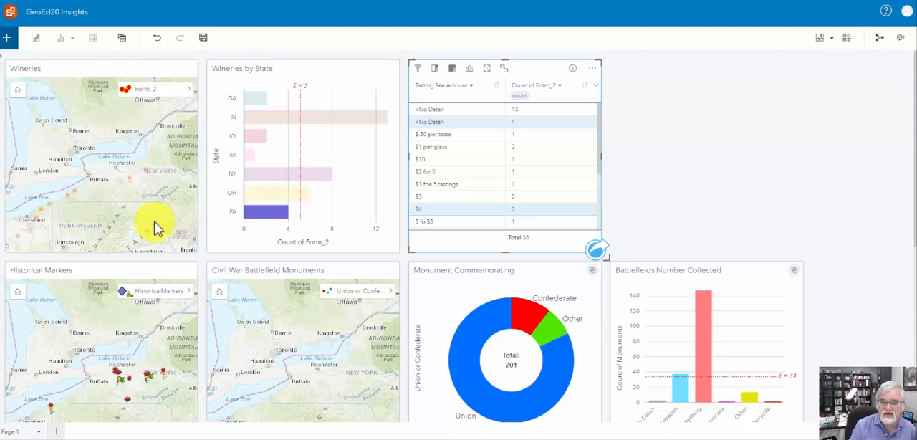
drag(153, 221, 136, 154)
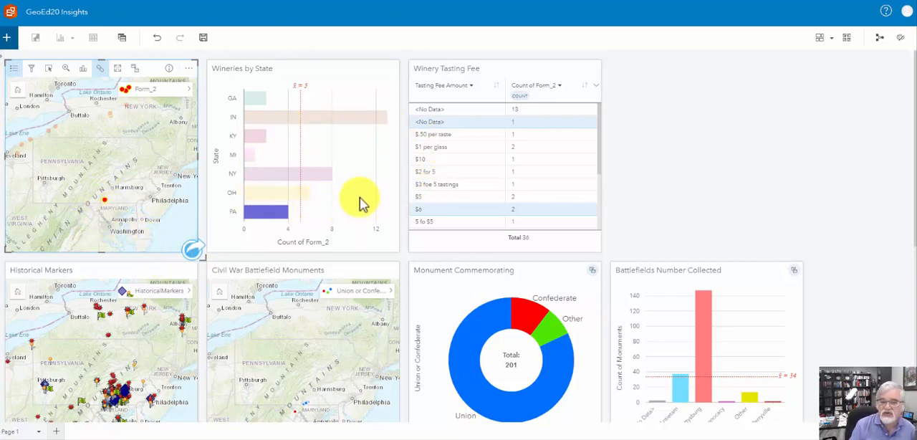
Clear the winery selection across the linked map, chart and table, and deselect the chart card.
click(273, 220)
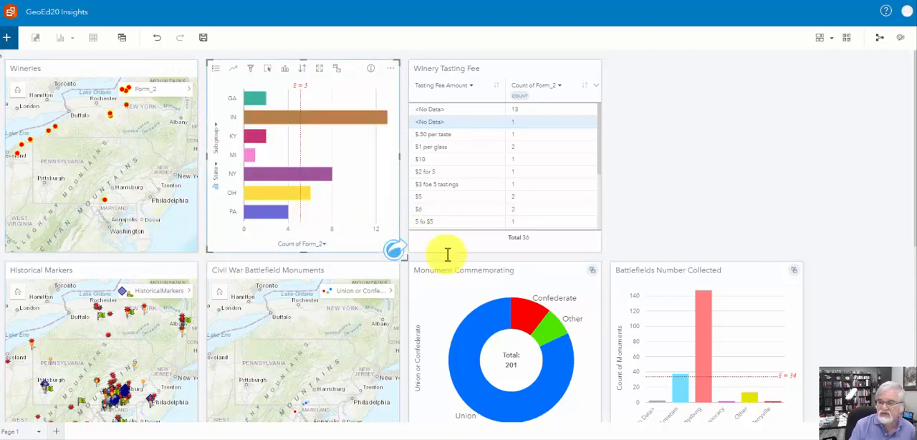
click(641, 179)
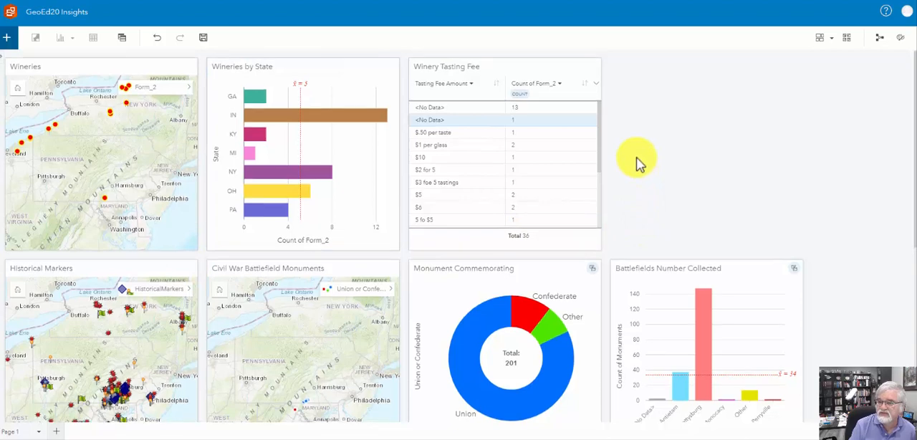
Zoom the Civil War Battlefield Monuments map in on the monument clusters between Chambersburg, Hagerstown and Frederick.
scroll(638, 160, down, 2)
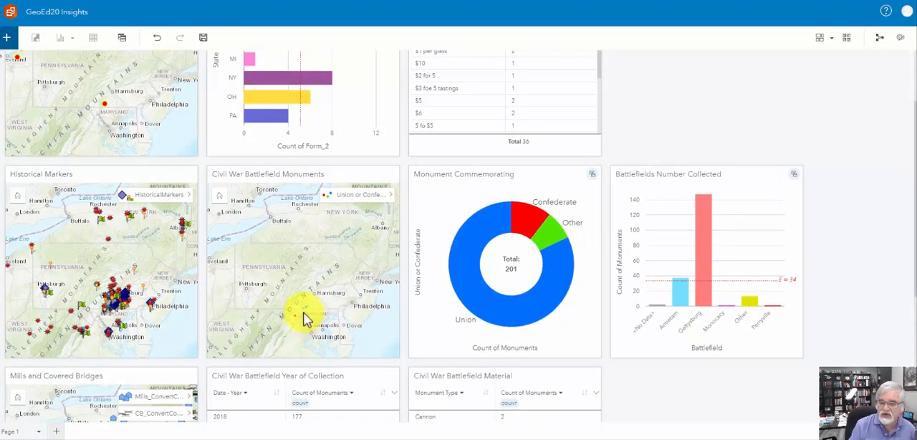
scroll(308, 319, up, 1)
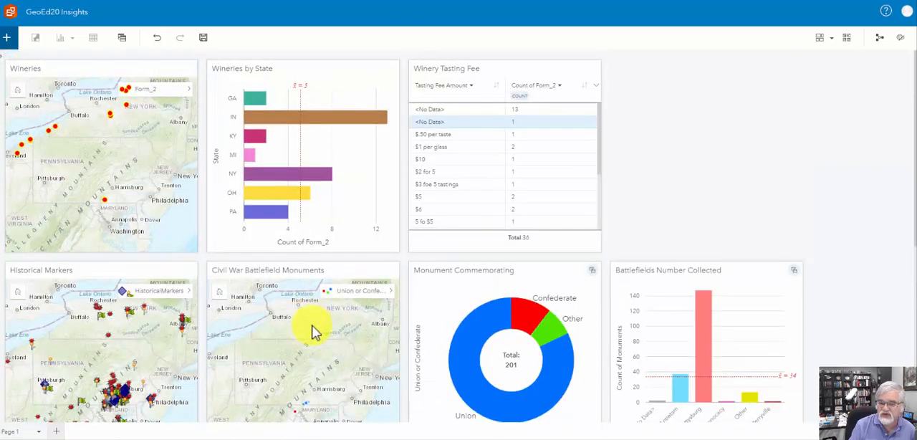
scroll(309, 329, down, 1)
click(327, 319)
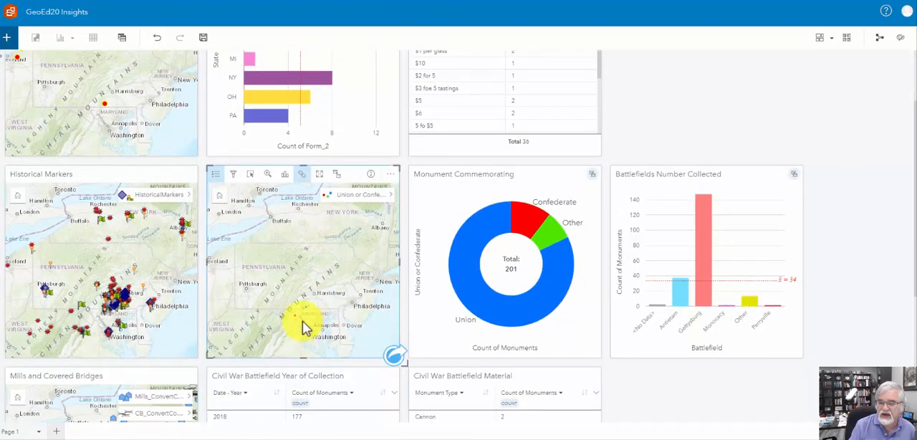
scroll(303, 322, up, 2)
scroll(305, 319, up, 3)
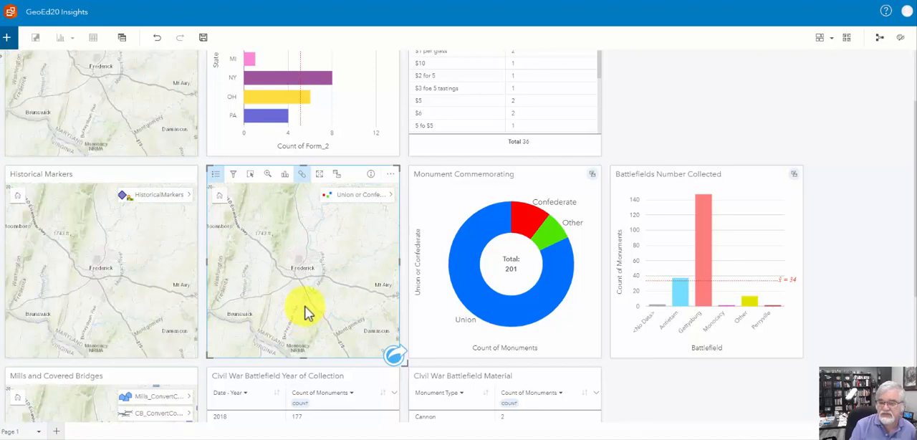
scroll(305, 313, down, 1)
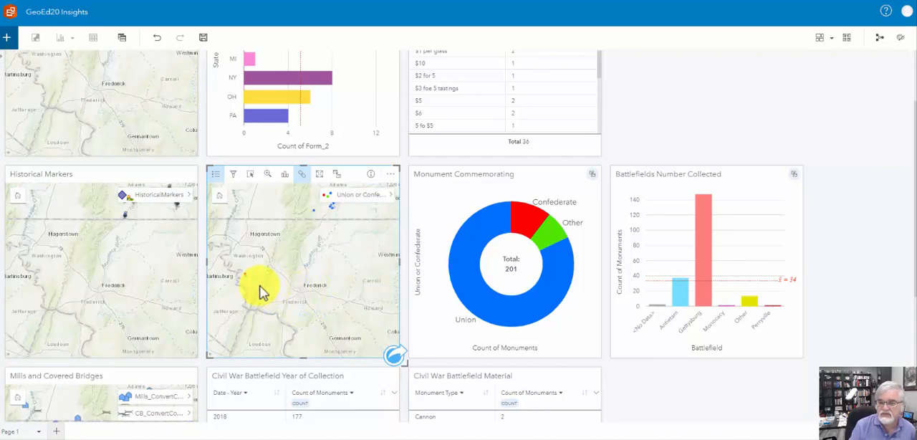
drag(261, 286, 269, 333)
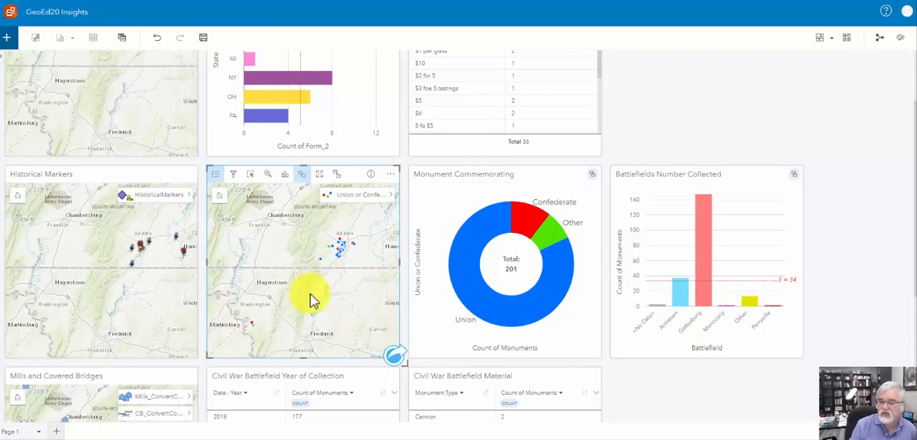
Select the Union monument south of the Gettysburg cluster on the Civil War Battlefield Monuments map, read its attributes and compare the linked charts.
mouse_move(528, 221)
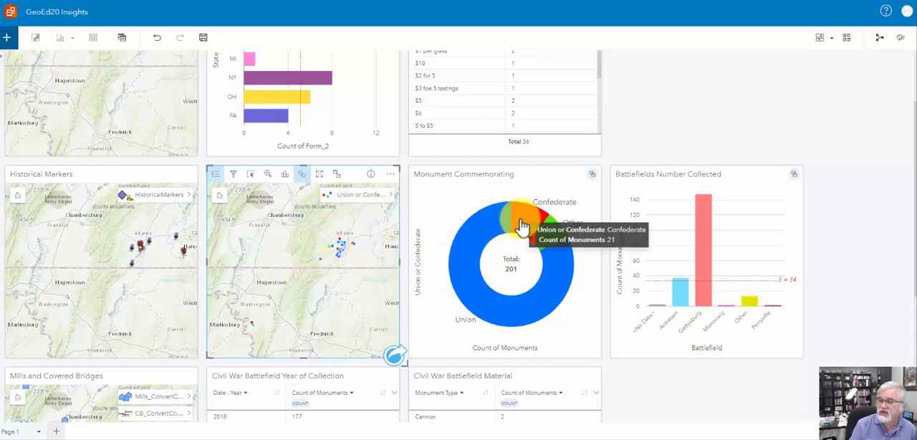
mouse_move(548, 242)
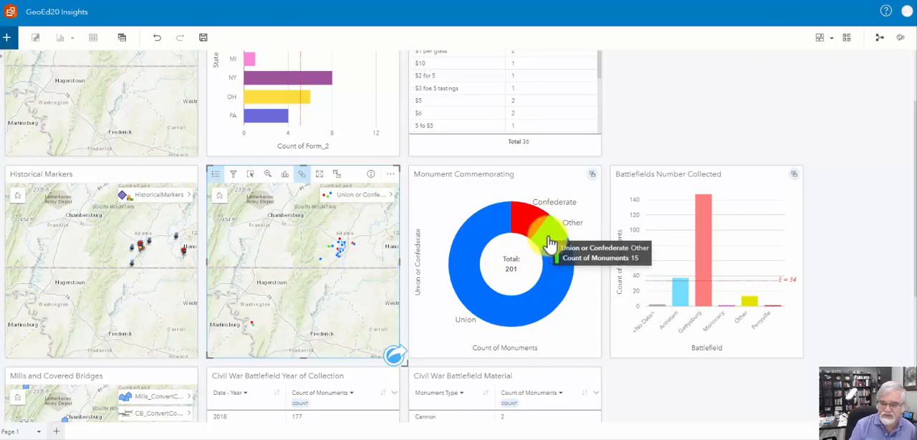
click(339, 259)
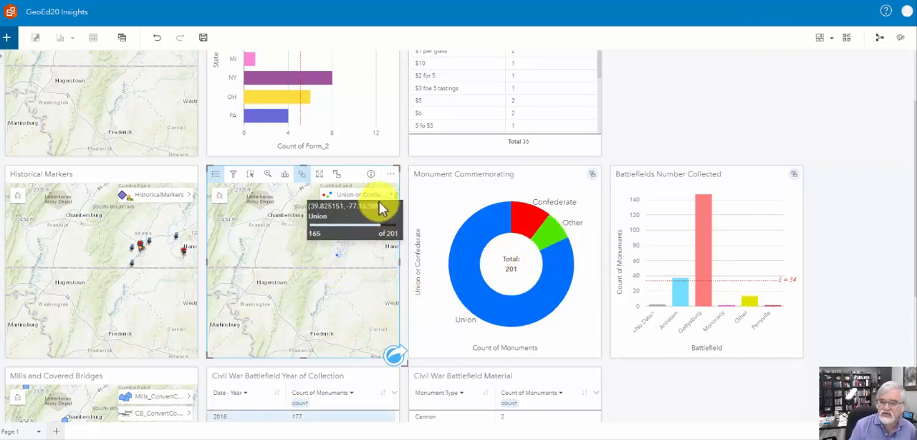
click(391, 196)
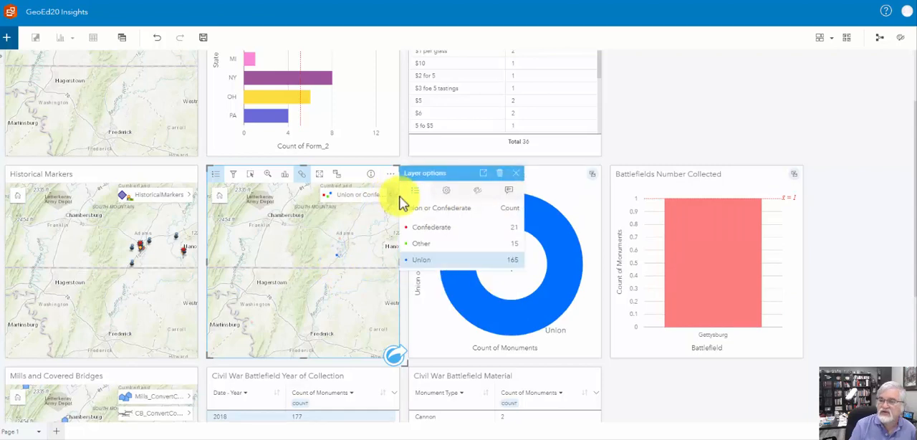
click(504, 192)
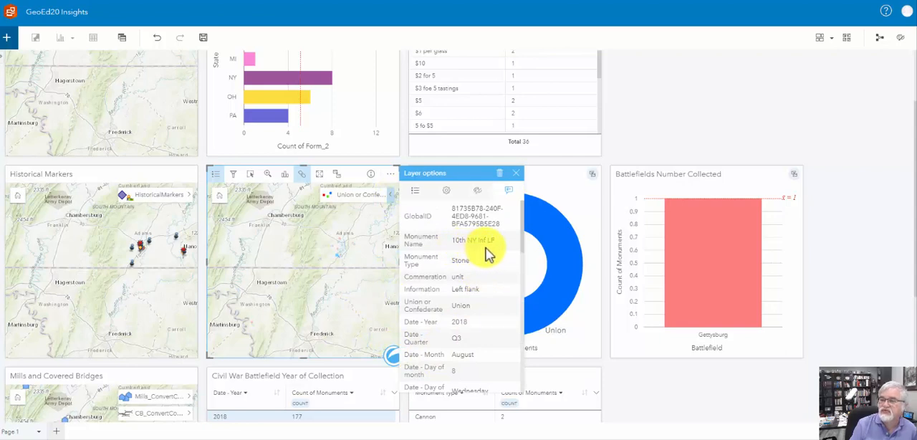
click(515, 173)
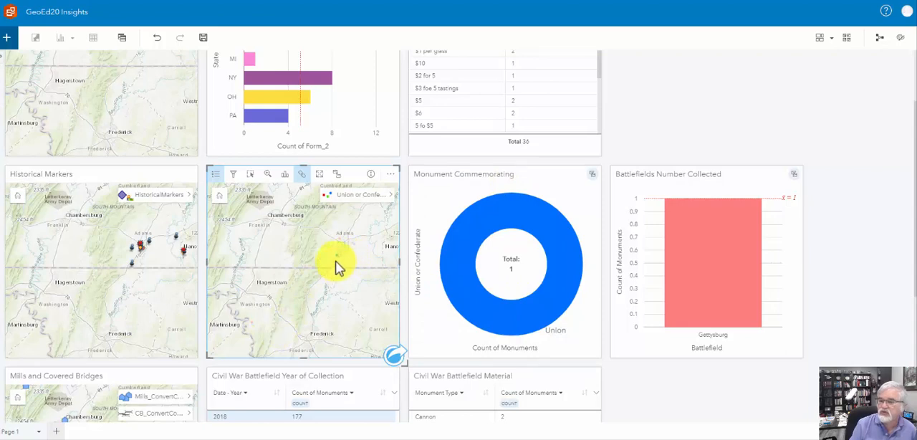
mouse_move(554, 286)
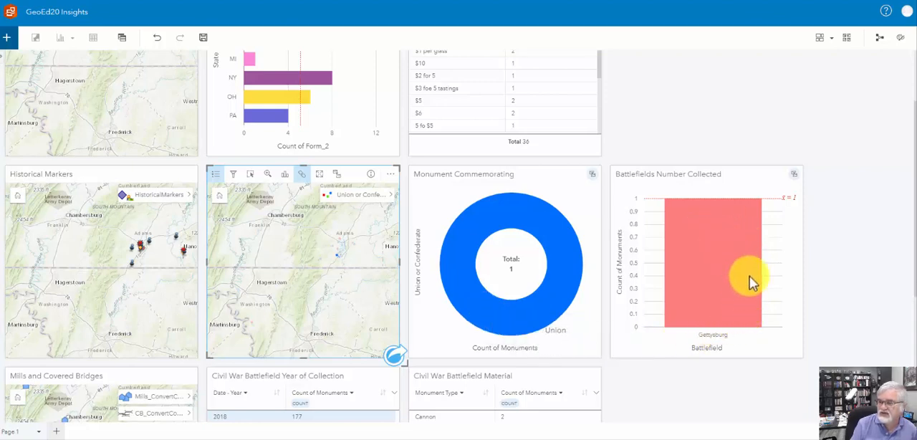
click(824, 326)
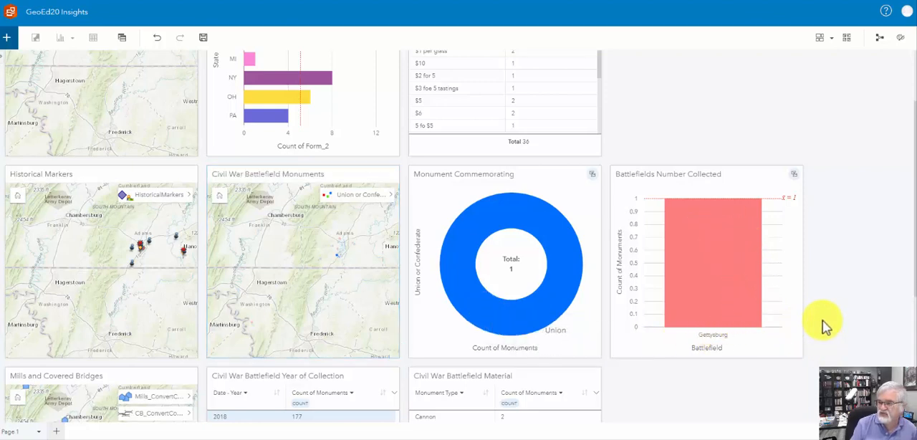
Highlight the monuments collected in 2019 from the Civil War Battlefield Year of Collection table and review the linked charts and maps.
scroll(824, 326, down, 3)
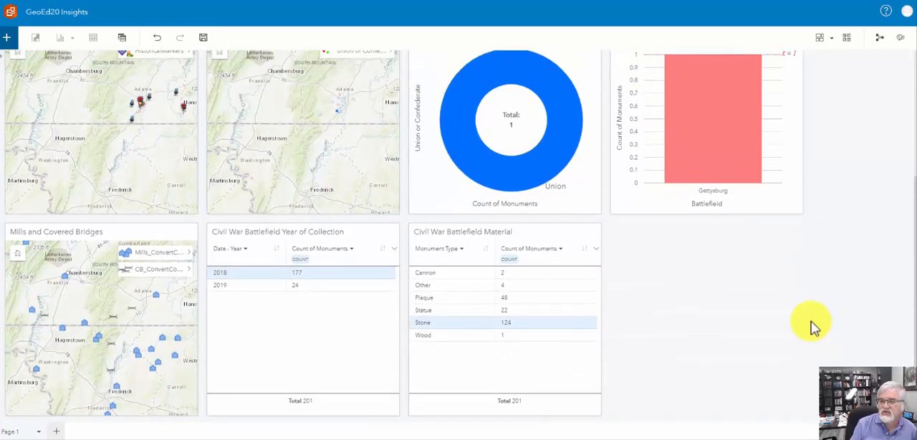
click(237, 278)
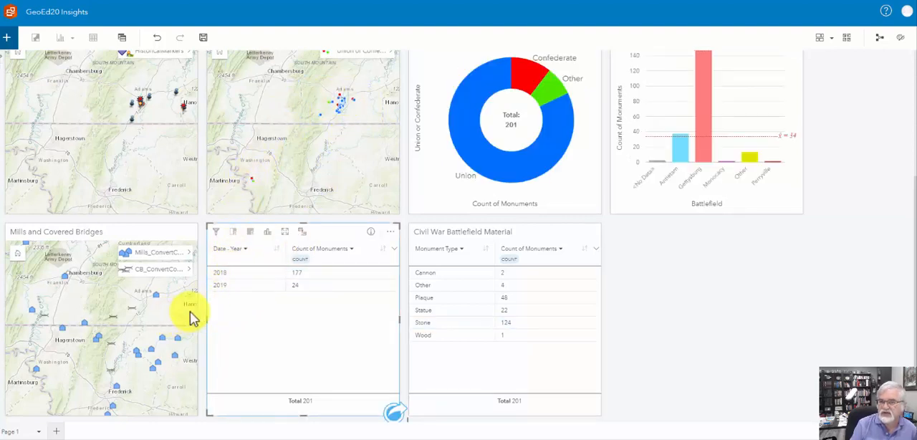
click(247, 285)
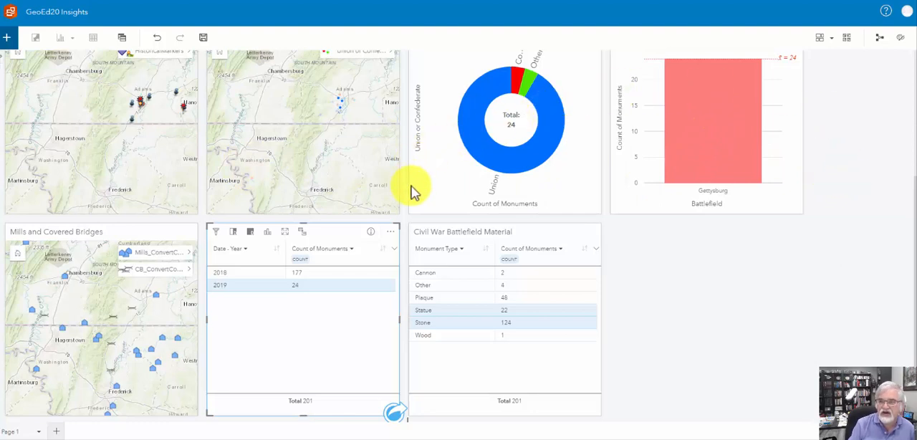
scroll(838, 136, up, 1)
scroll(839, 132, up, 3)
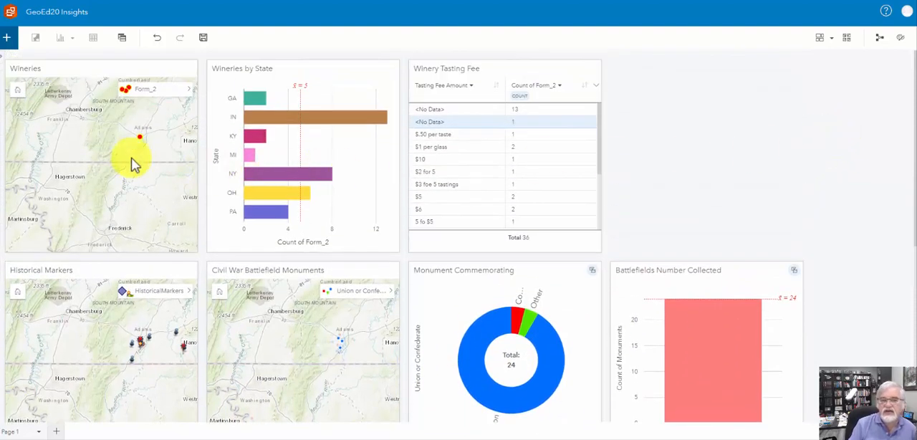
mouse_move(142, 142)
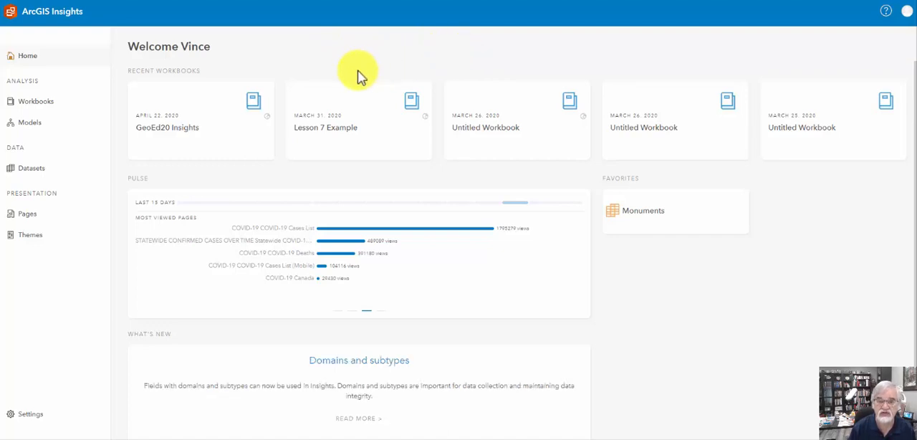
Create a new workbook from the Workbooks page.
mouse_move(198, 138)
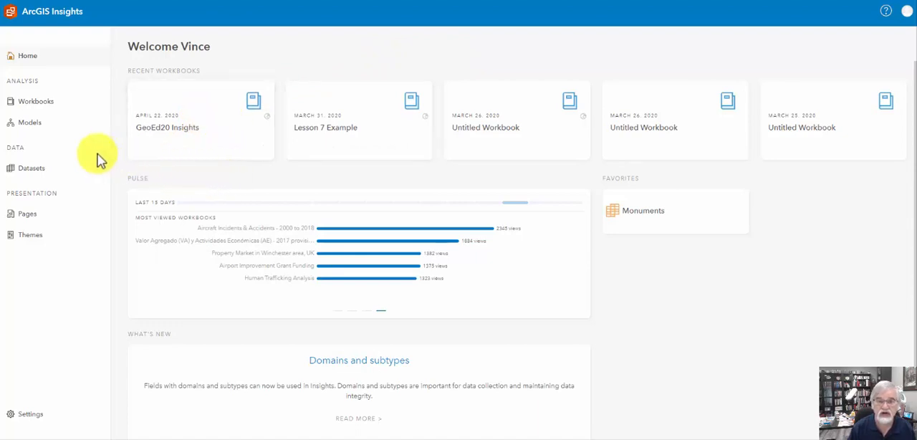
click(44, 106)
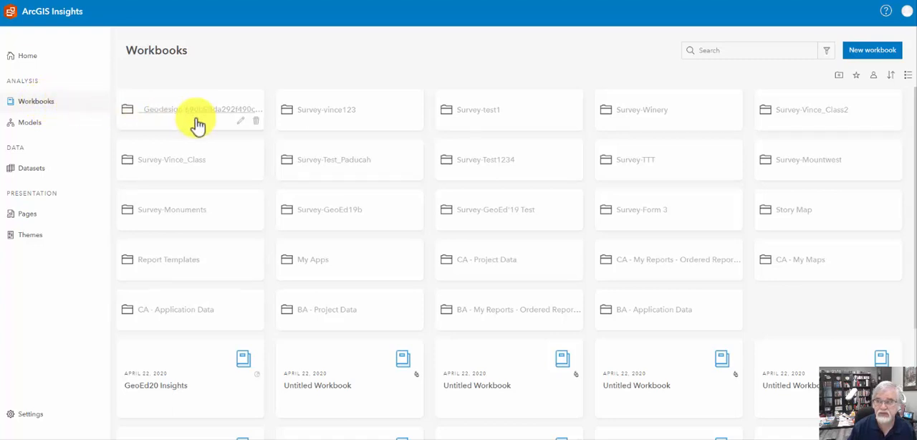
click(867, 56)
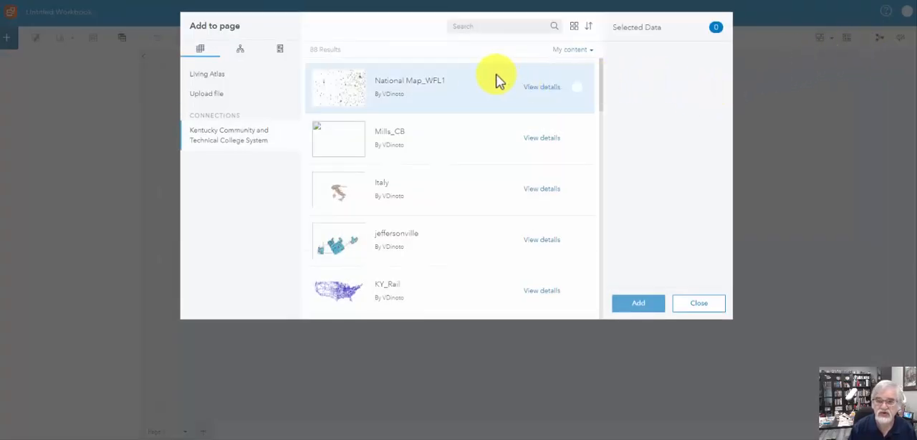
Review the data sources for the page: Living Atlas, file upload and the Kentucky Community and Technical College System connection.
click(230, 75)
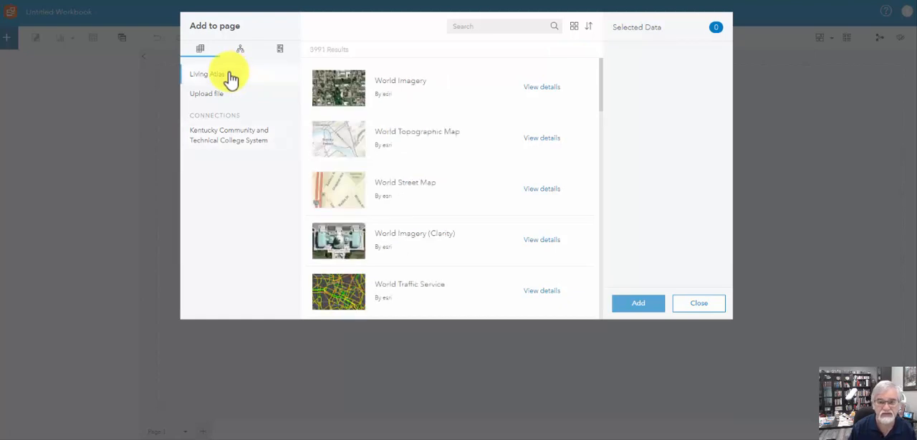
click(219, 99)
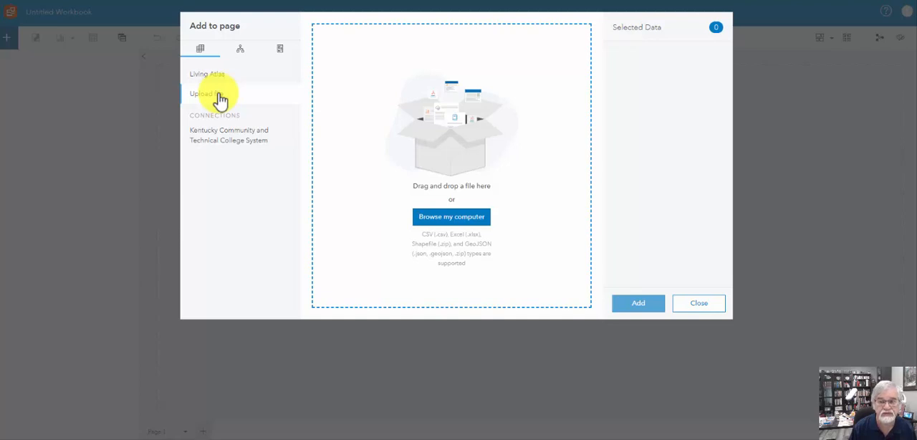
click(220, 141)
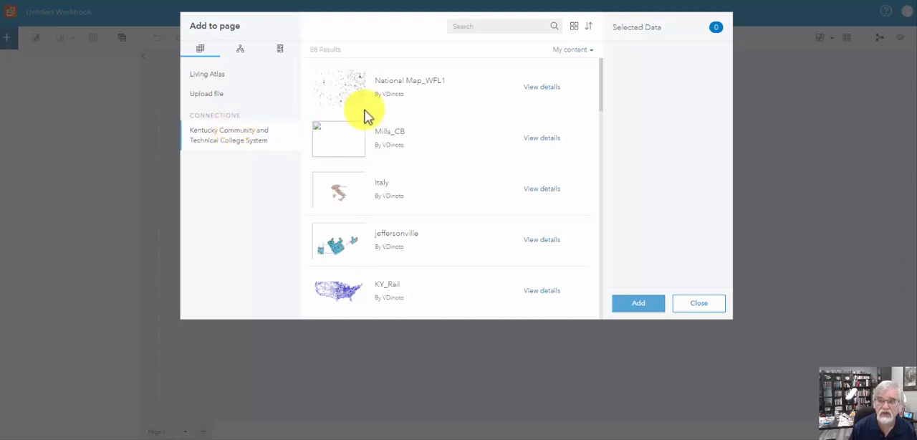
Search the organization's content for "winery" and select the Winery dataset with its Form_2 layer.
click(475, 28)
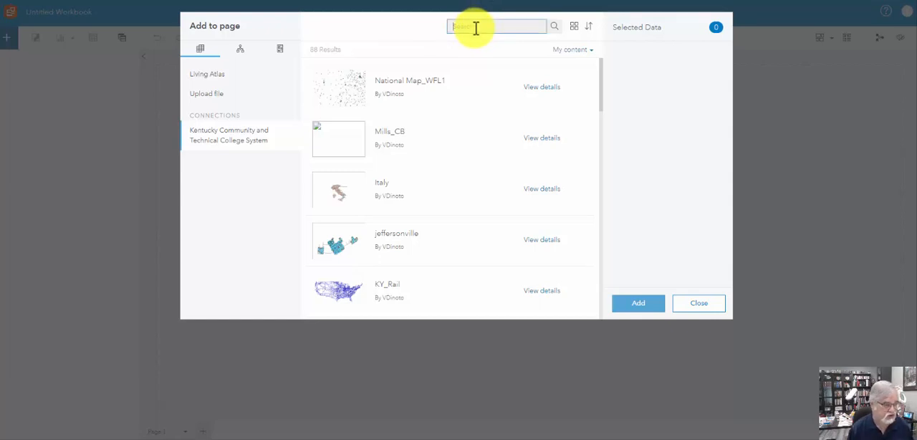
text(win)
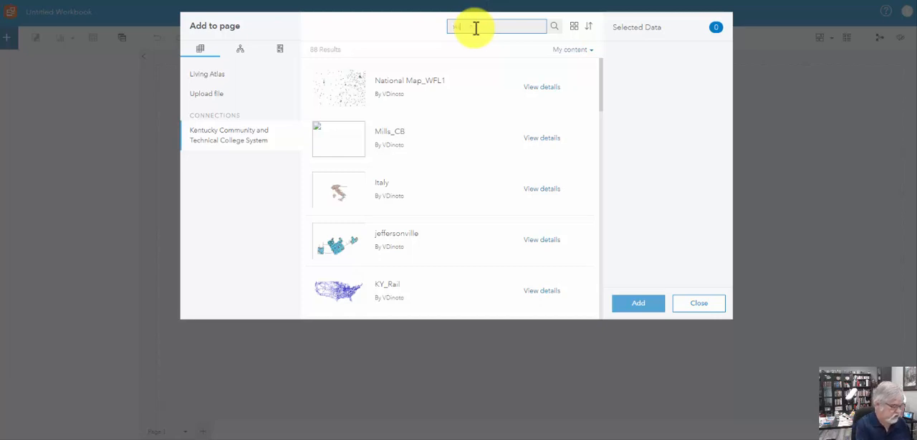
text(ery)
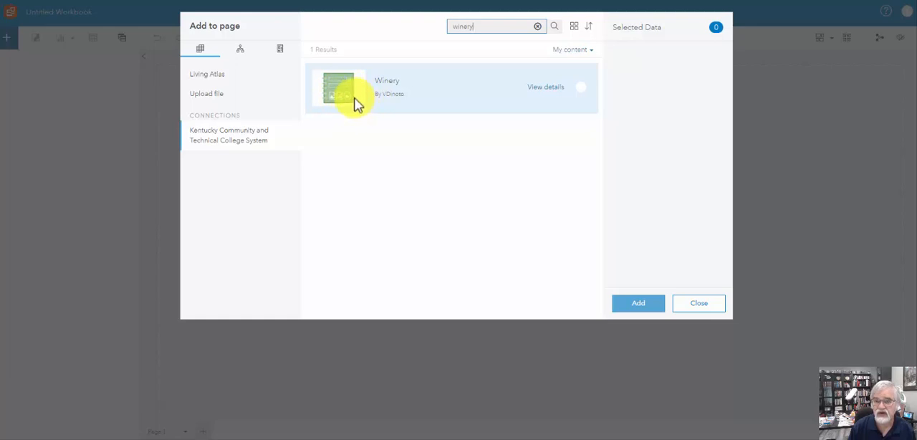
click(581, 85)
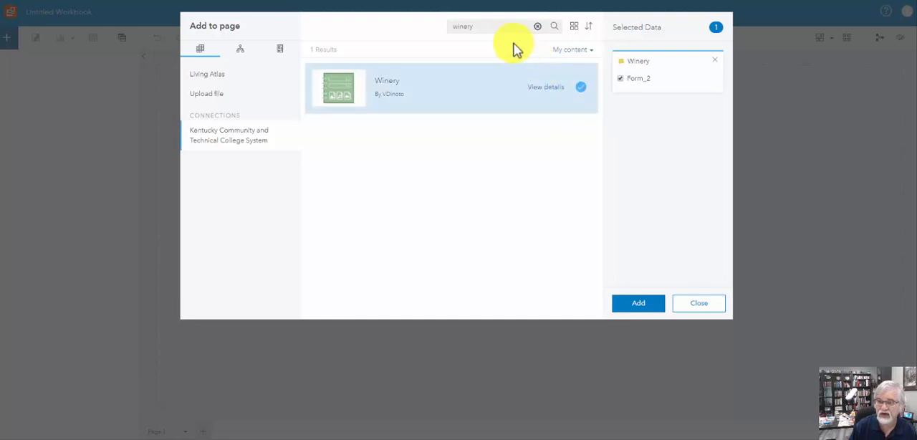
Search for "monument", select the Monuments dataset and add both selected datasets to the page.
drag(493, 25, 439, 25)
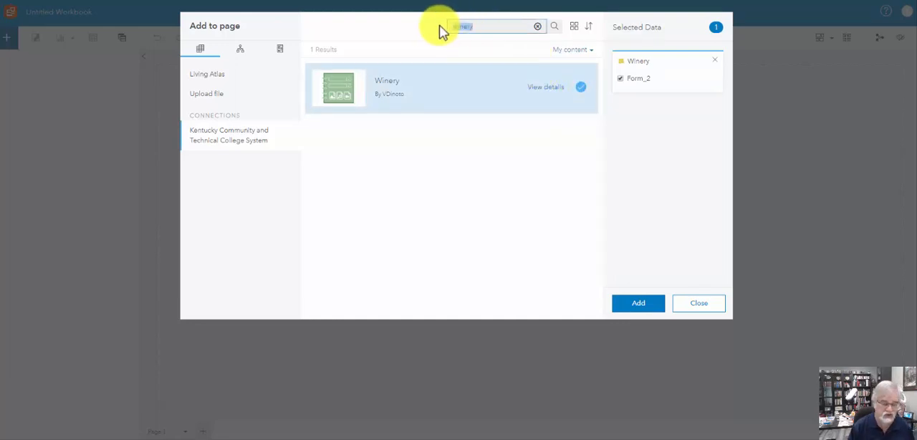
text(mon)
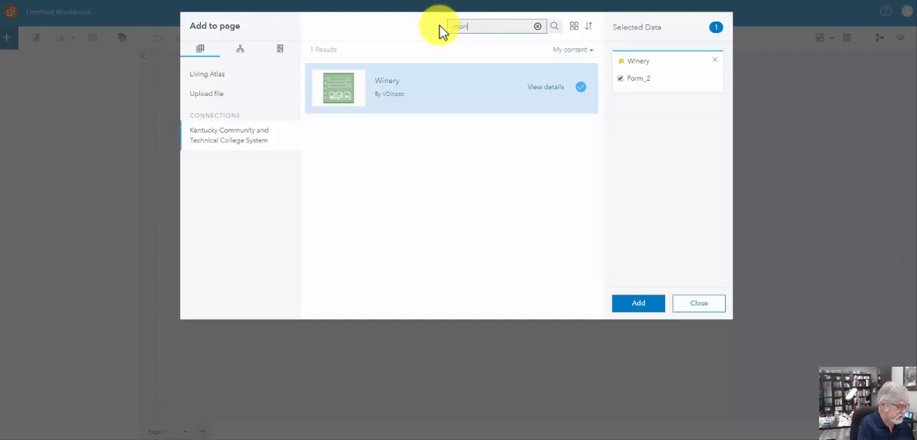
text(ument)
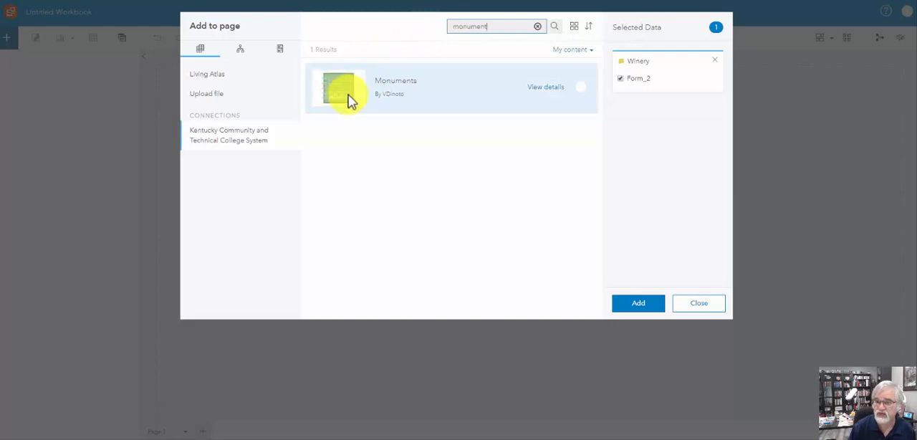
click(581, 86)
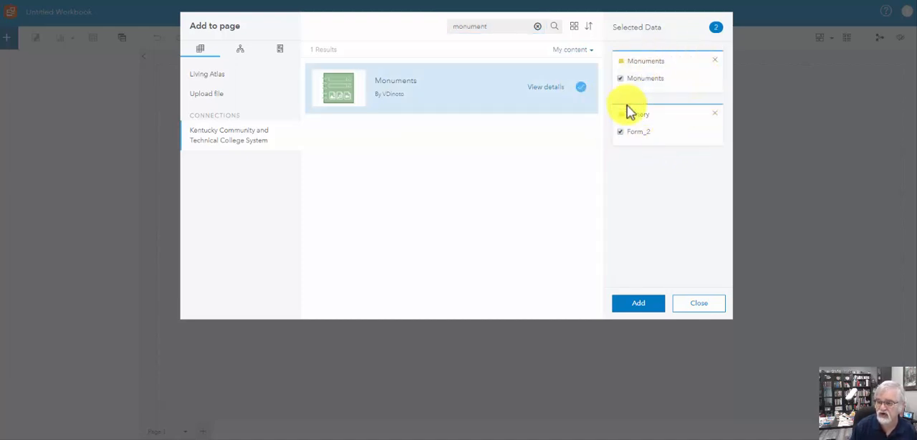
click(638, 303)
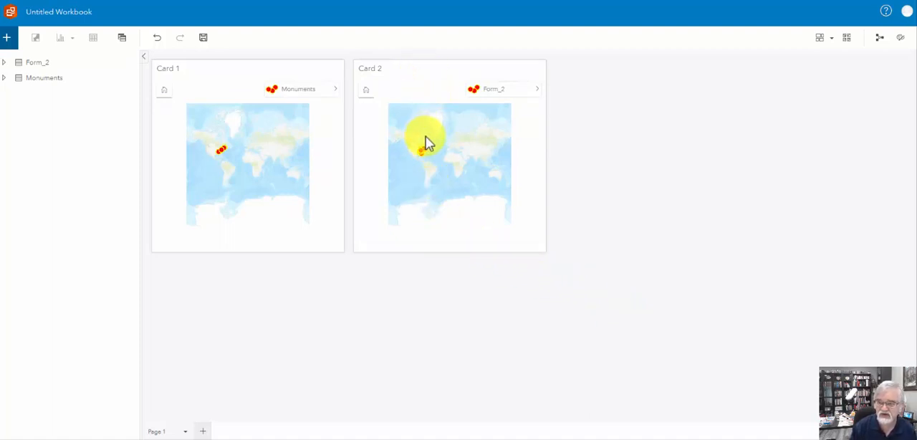
Zoom the Form_2 map in on the winery points across the eastern United States.
click(424, 69)
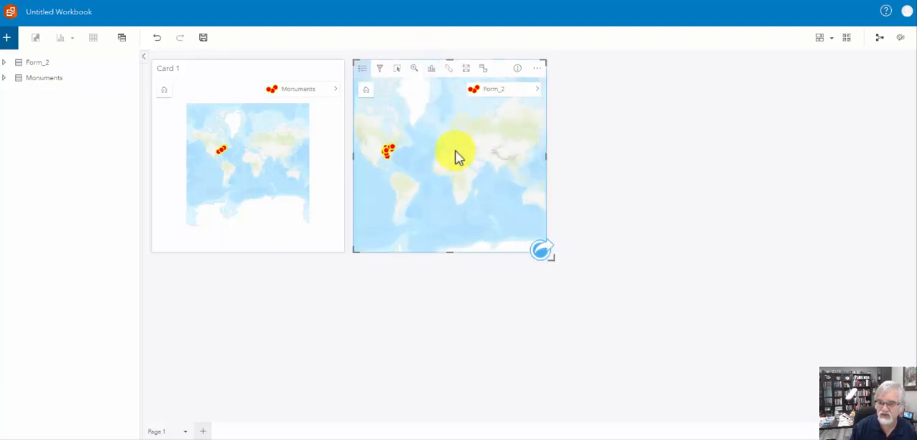
scroll(458, 156, up, 2)
drag(409, 158, 500, 172)
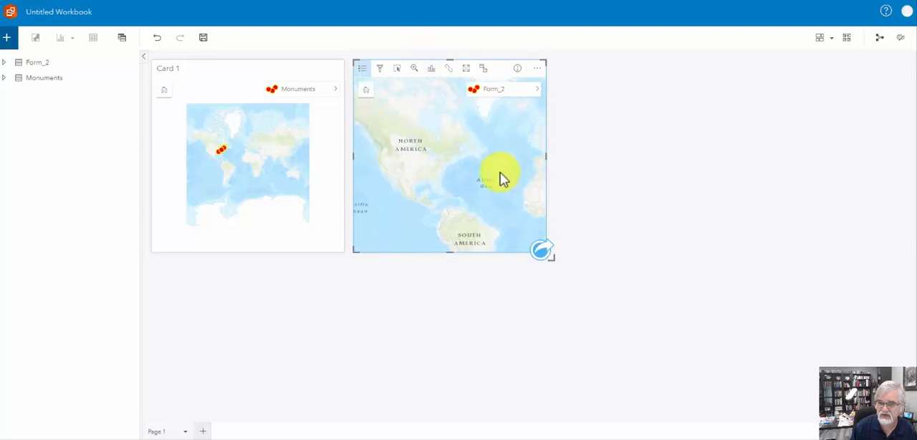
scroll(438, 175, up, 3)
drag(437, 175, 502, 170)
scroll(464, 174, up, 2)
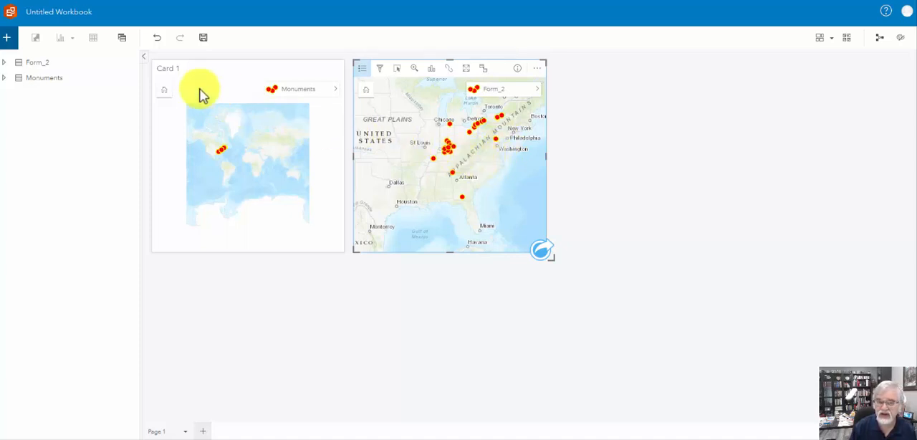
Rename the Monuments map card from its default title to "Monument".
click(182, 67)
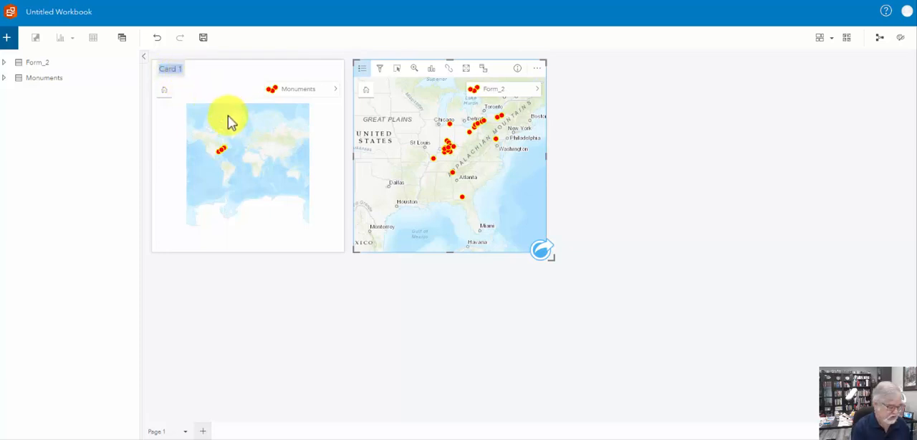
text(Mon)
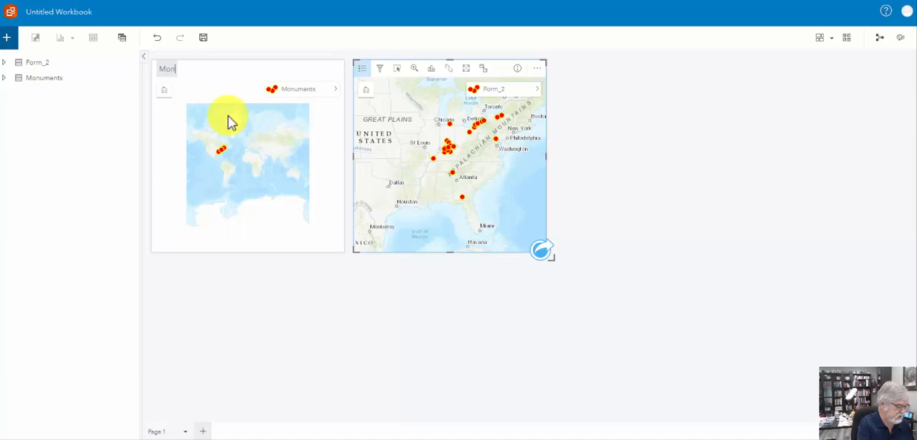
text(ument)
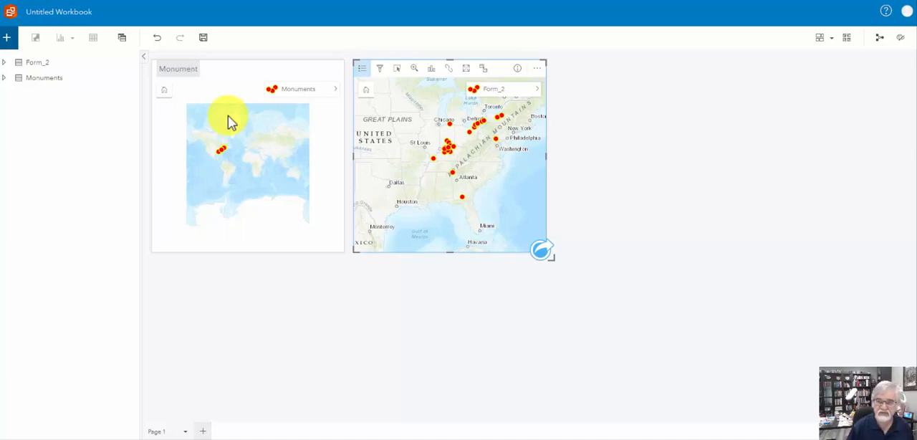
click(298, 134)
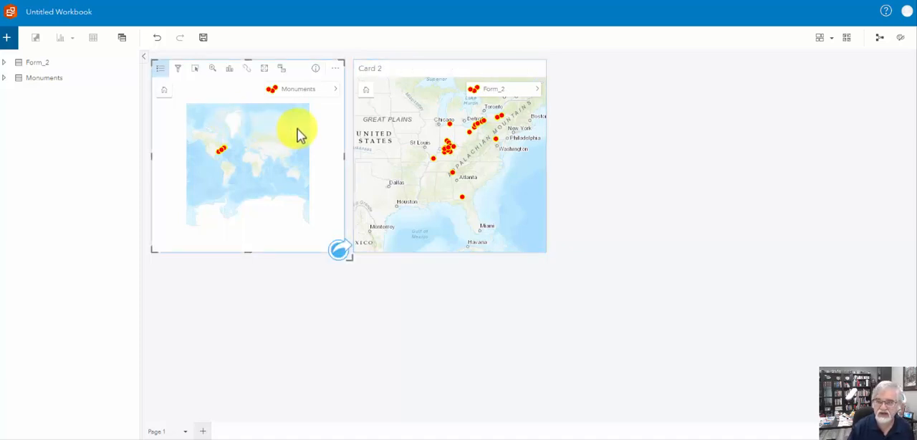
Title the Form_2 map card "Winery" and place it directly below the Monument map card.
click(383, 76)
text(Winery)
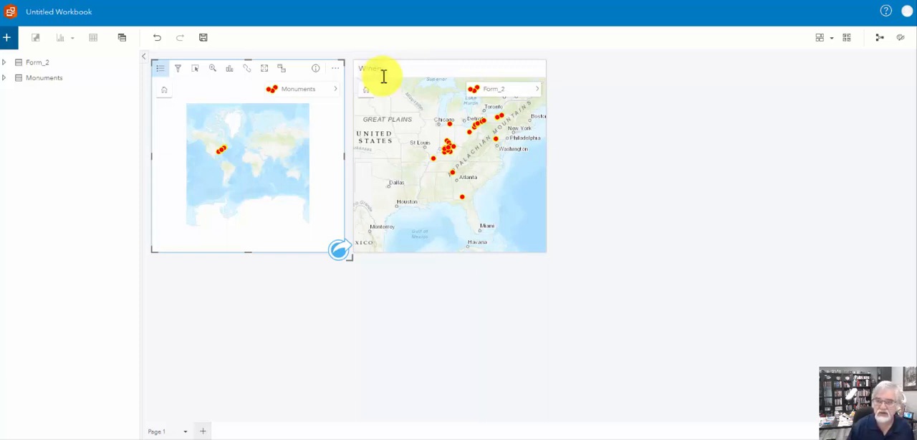
click(424, 68)
drag(423, 68, 226, 276)
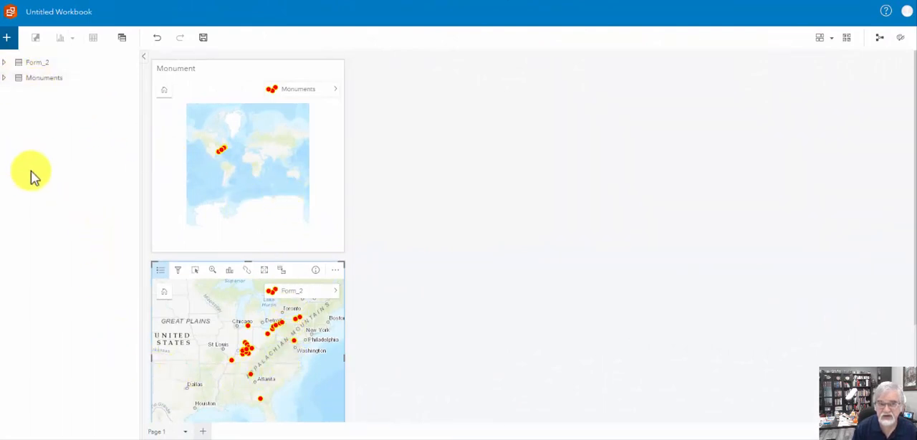
Examine the fields available in the Form_2 and Monuments datasets, collapsing each list after viewing it.
click(8, 64)
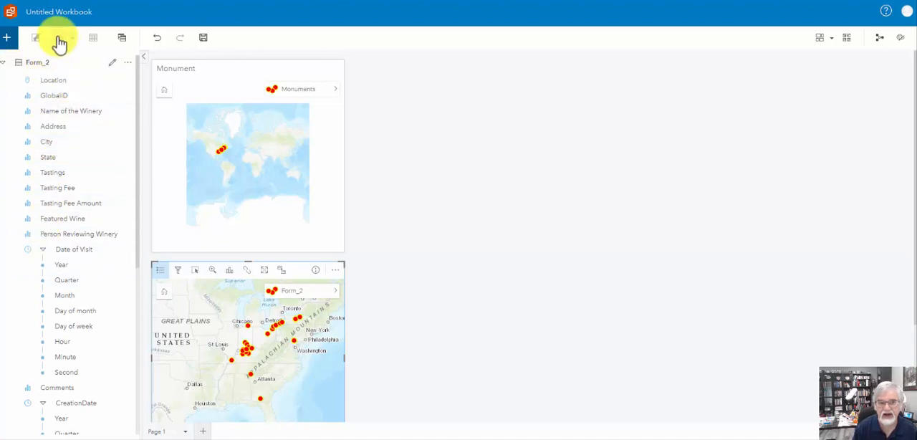
click(5, 65)
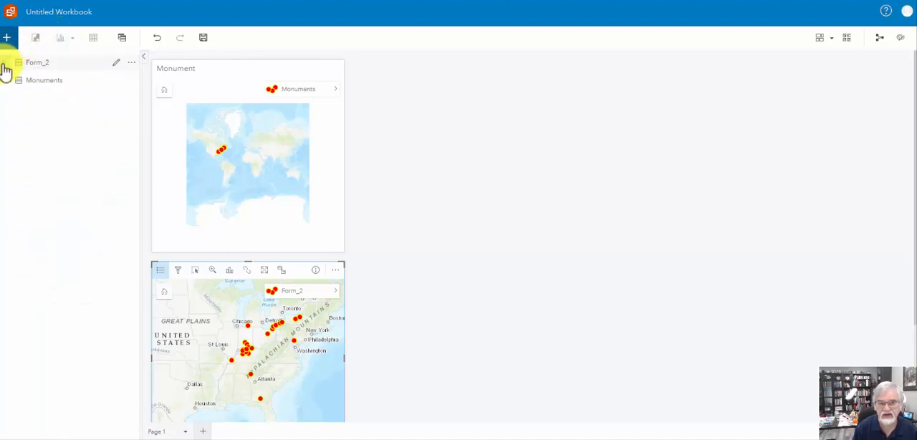
click(5, 79)
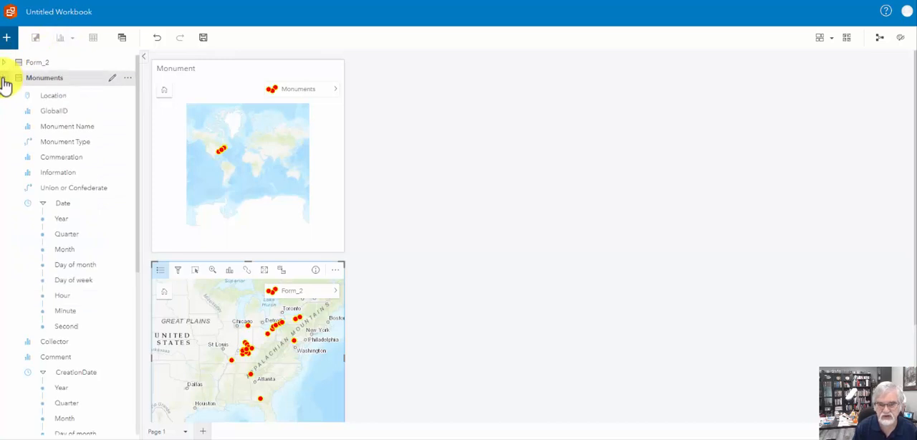
click(5, 79)
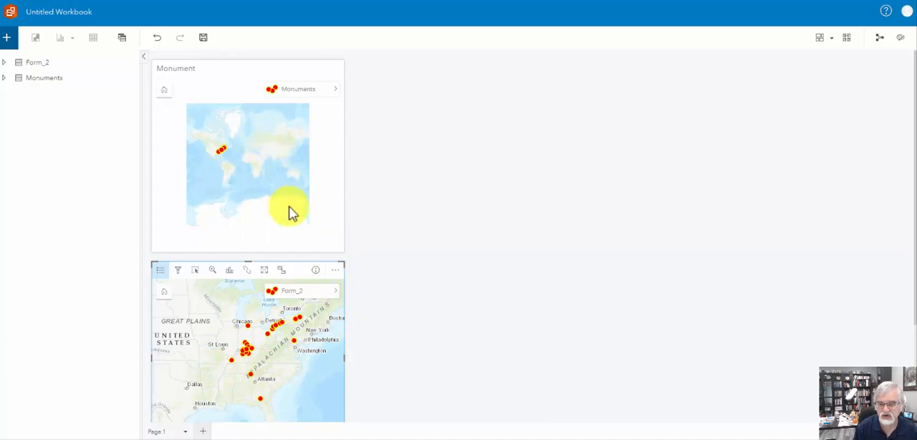
Sync the extents of the Winery and Monument maps from the Monument card.
scroll(384, 302, down, 1)
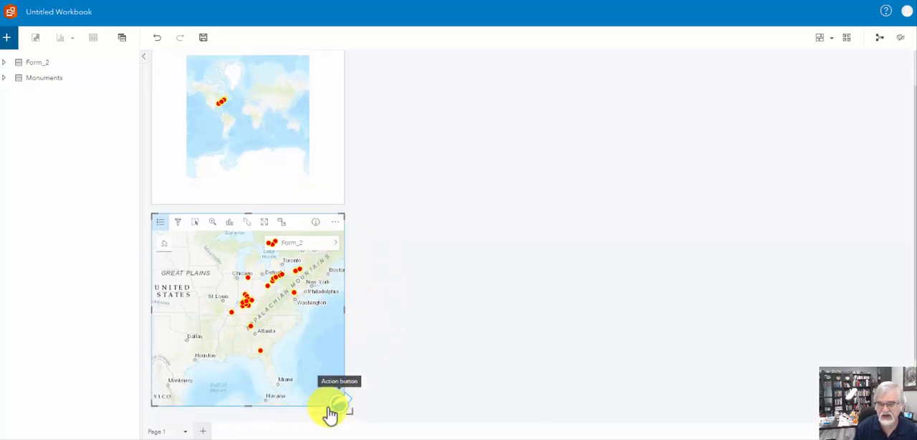
click(280, 122)
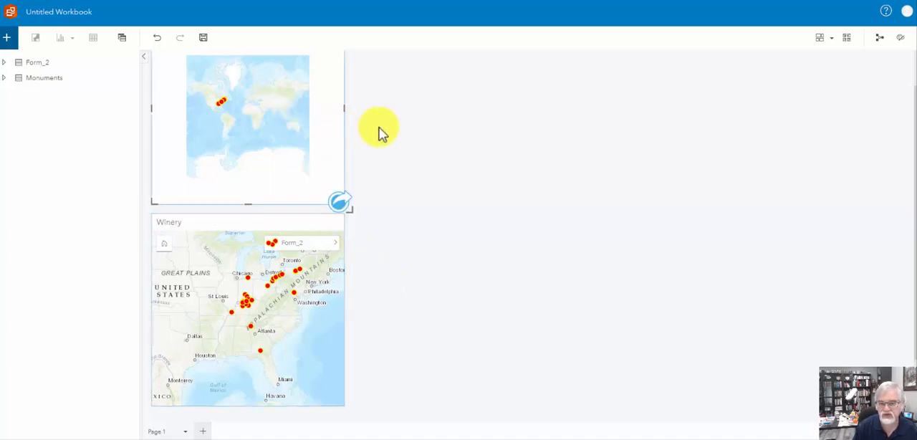
scroll(377, 127, up, 1)
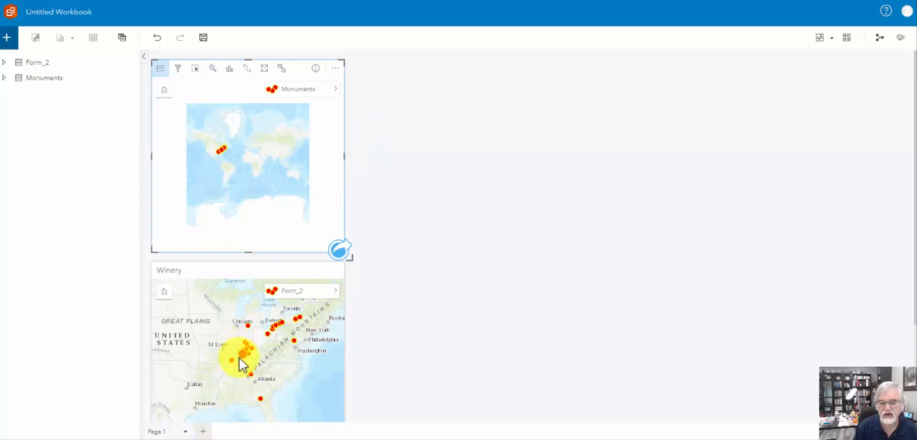
mouse_move(242, 338)
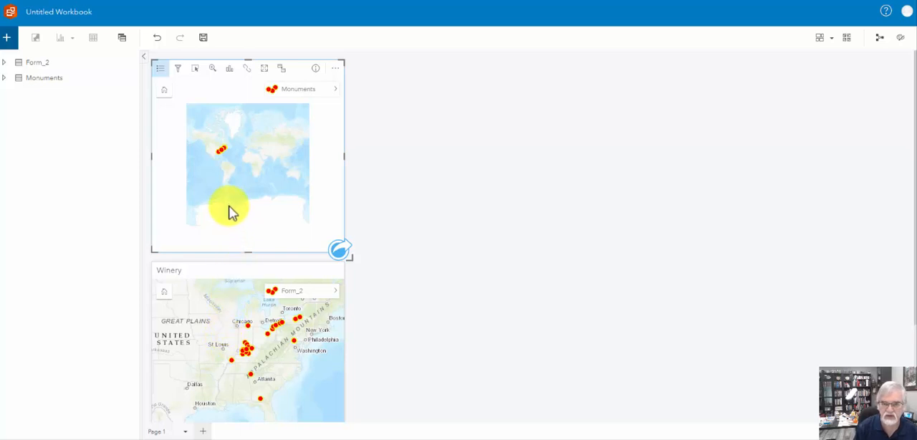
click(246, 72)
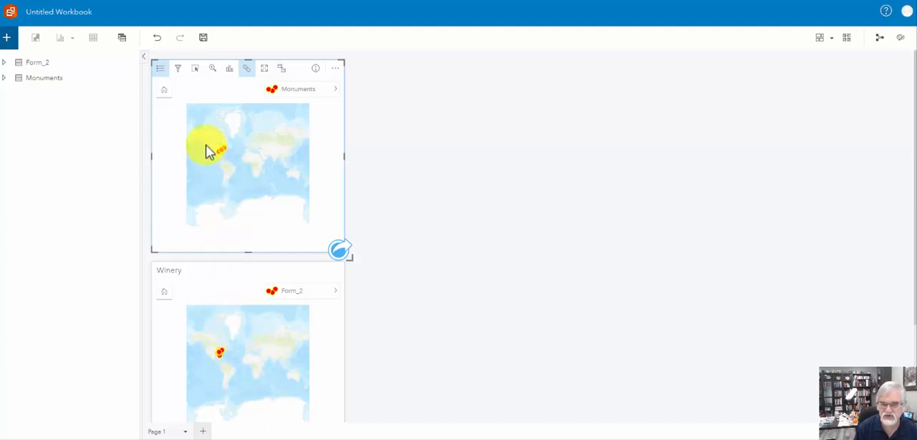
Zoom and pan the synced maps to frame the monument and winery points across the eastern United States.
scroll(208, 149, up, 3)
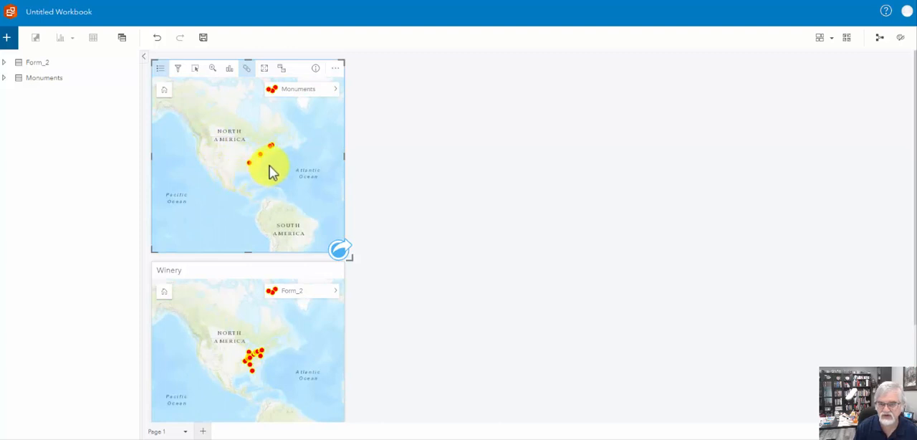
scroll(270, 166, up, 2)
scroll(261, 153, up, 1)
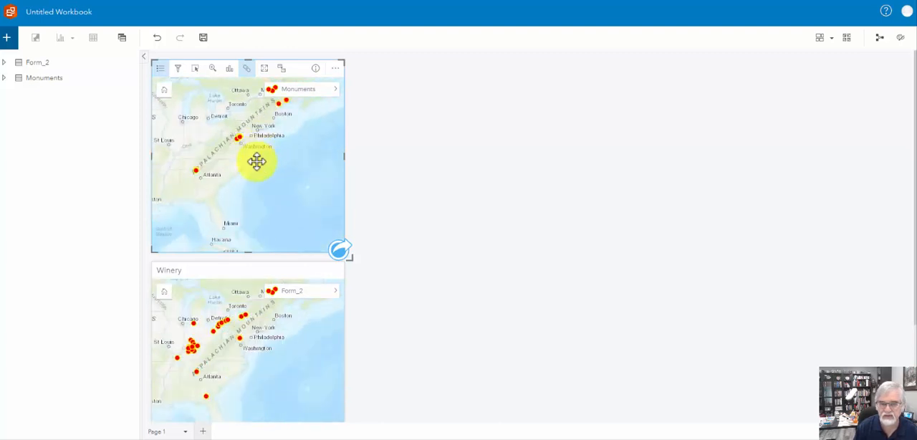
drag(257, 161, 256, 191)
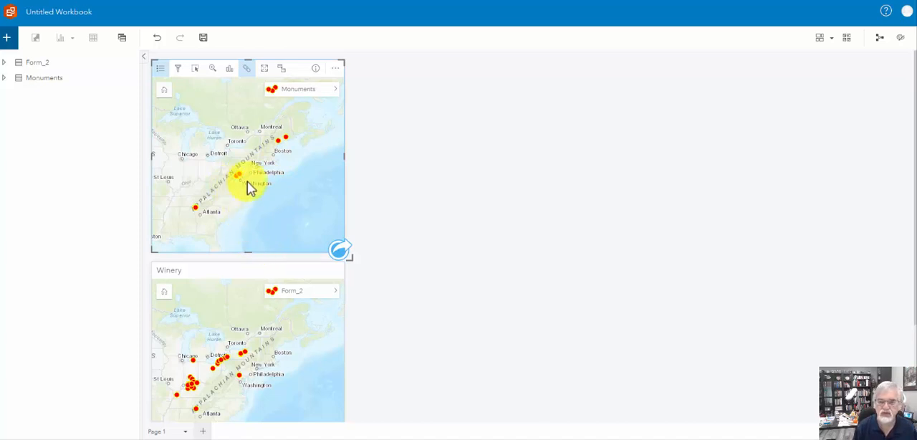
click(218, 332)
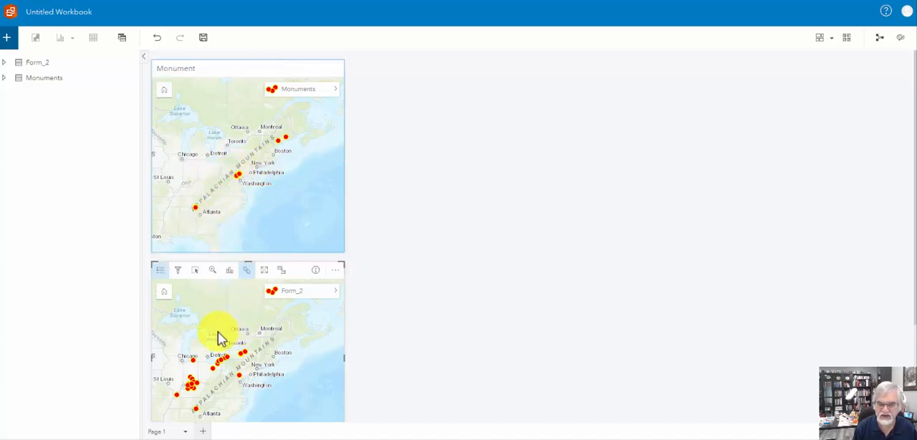
drag(218, 332, 261, 313)
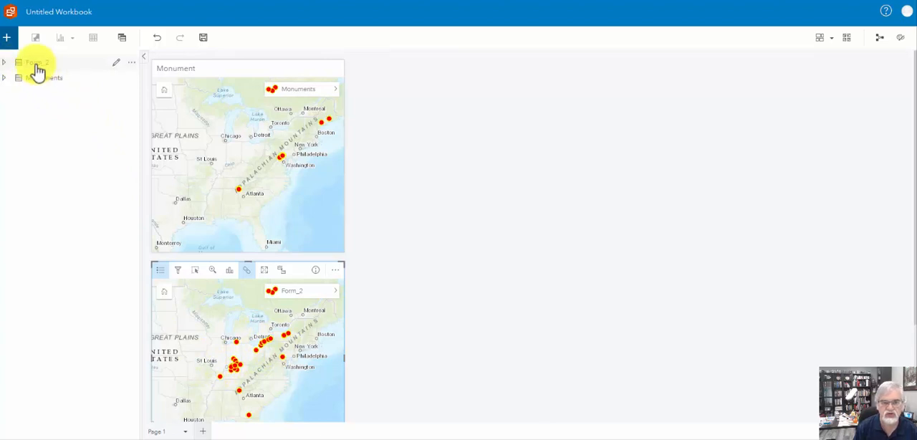
Rename the Form_2 dataset to "Winery".
click(117, 63)
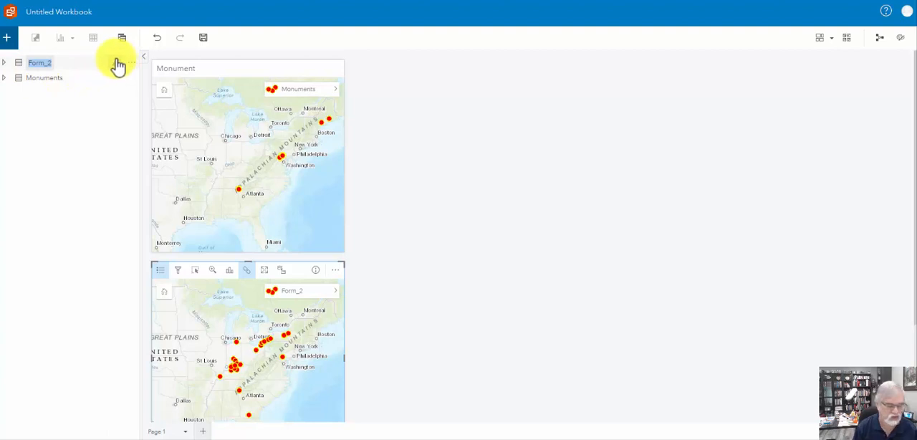
text(Winery)
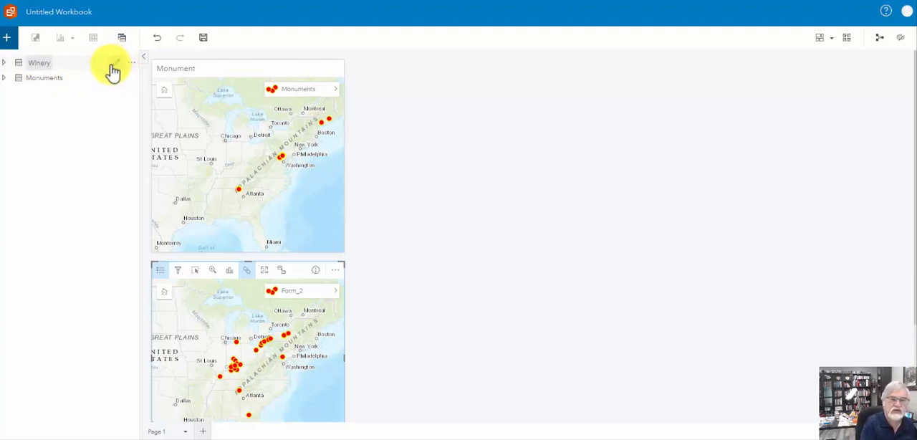
key(Return)
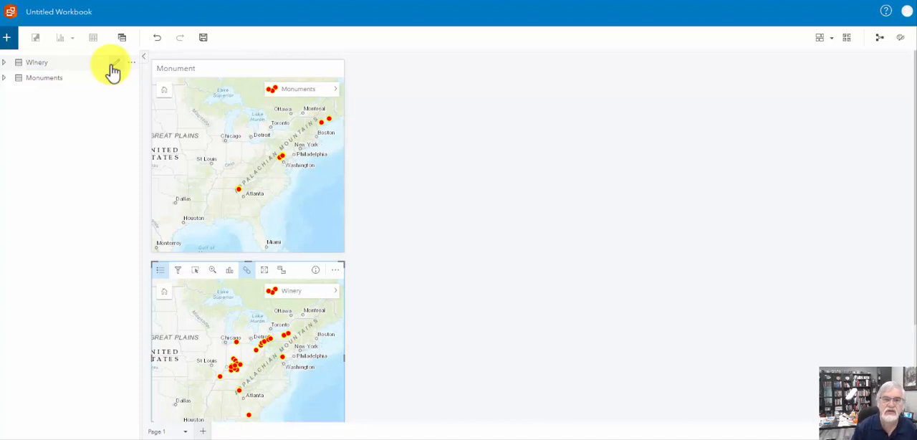
Create a bar chart from the Winery dataset's State field and place the card beside the Winery map.
click(5, 65)
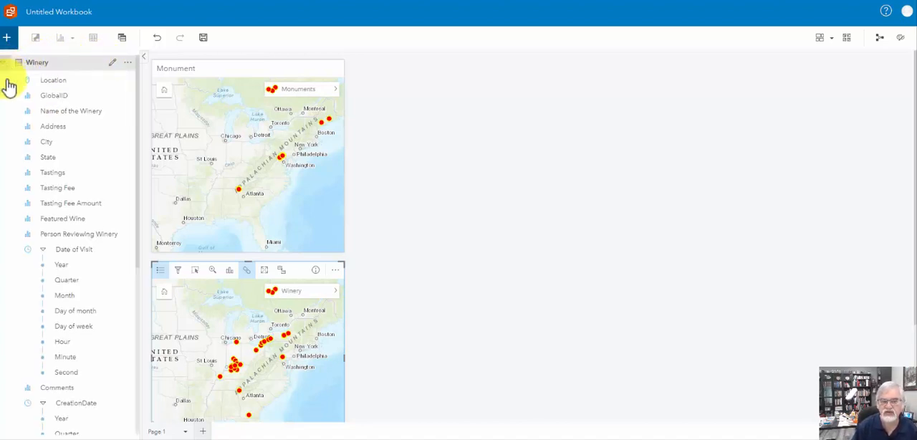
click(51, 159)
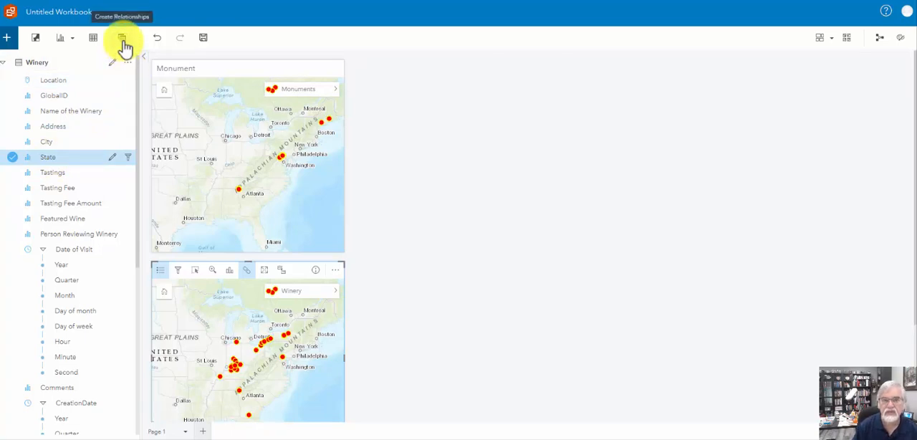
click(73, 40)
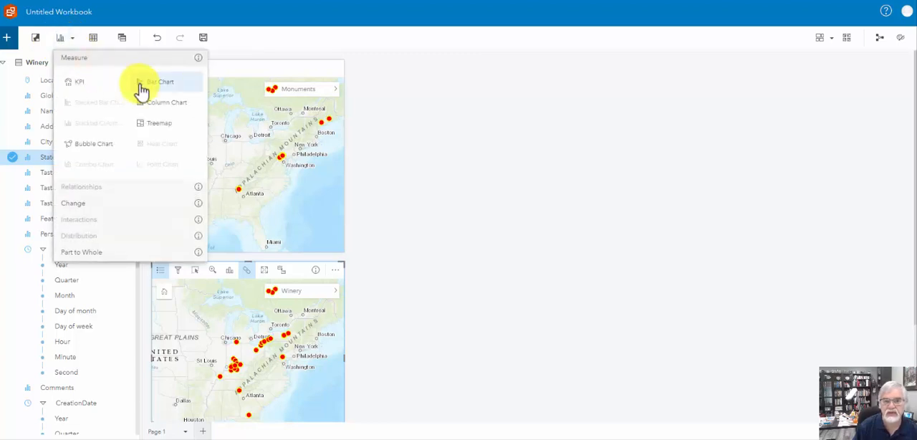
click(149, 84)
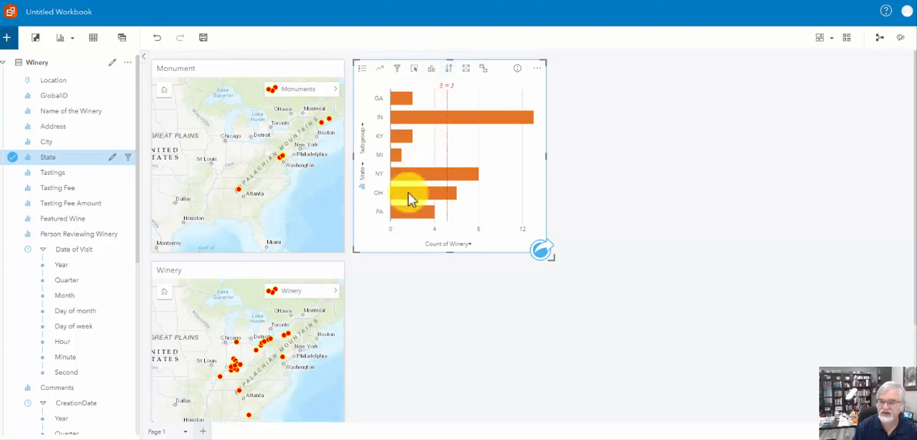
drag(500, 65, 500, 267)
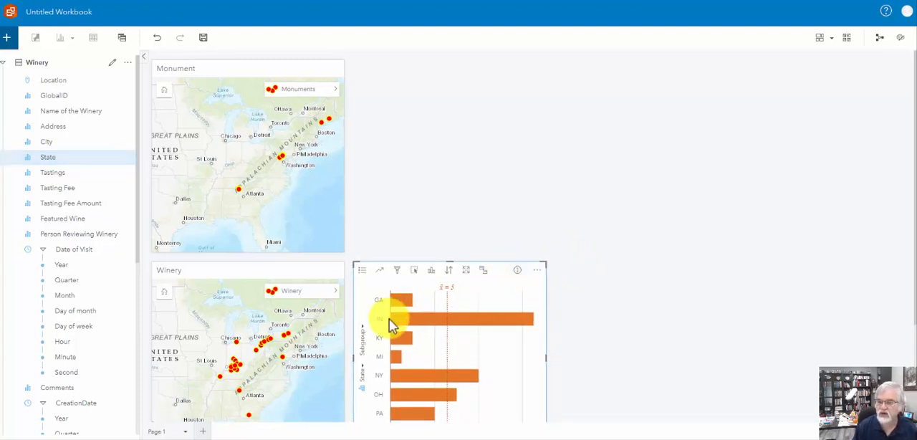
Set the state bar chart's symbol type to Unique symbols.
mouse_move(386, 311)
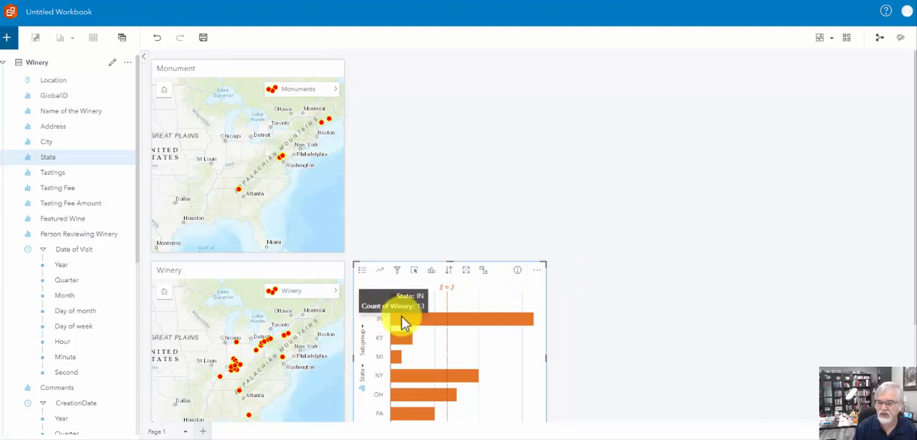
click(363, 270)
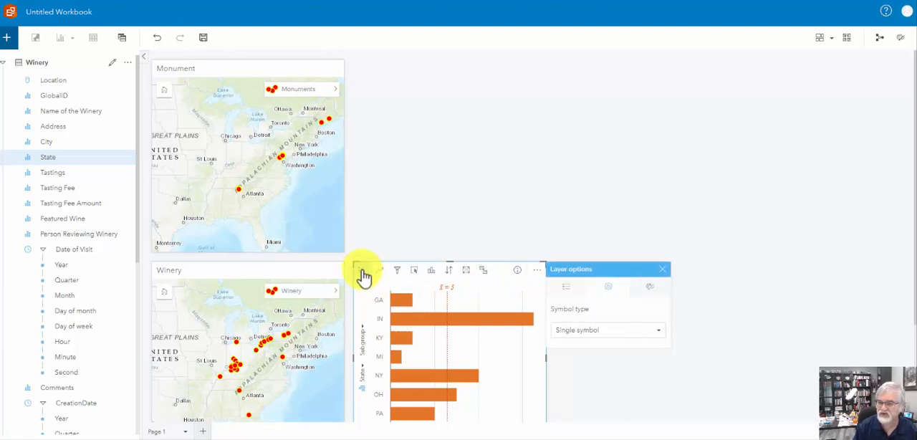
click(608, 331)
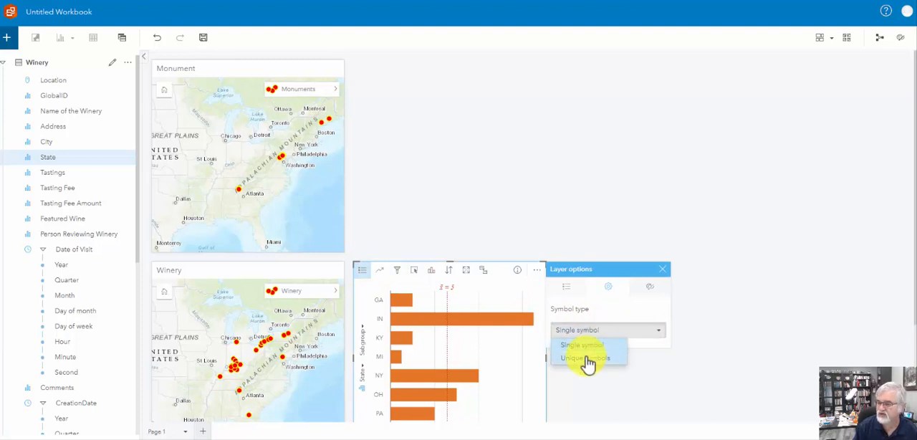
click(586, 358)
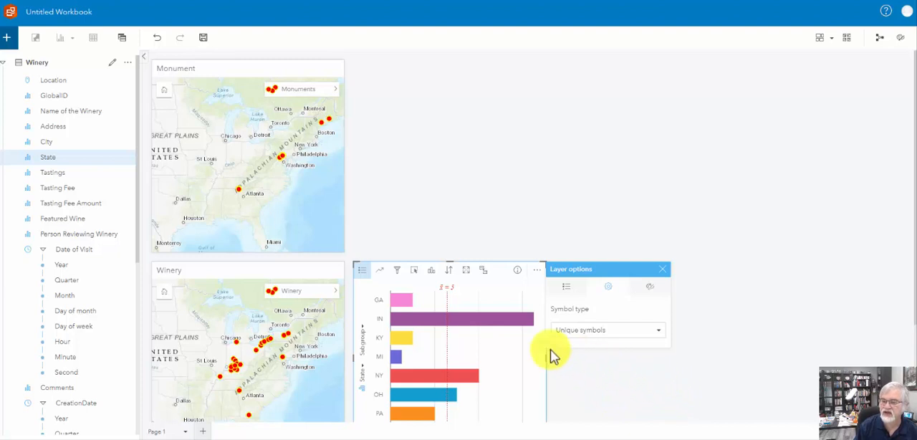
Close the chart's layer options and check the map linkage by selecting the GA, NY and IN bars in turn.
click(404, 303)
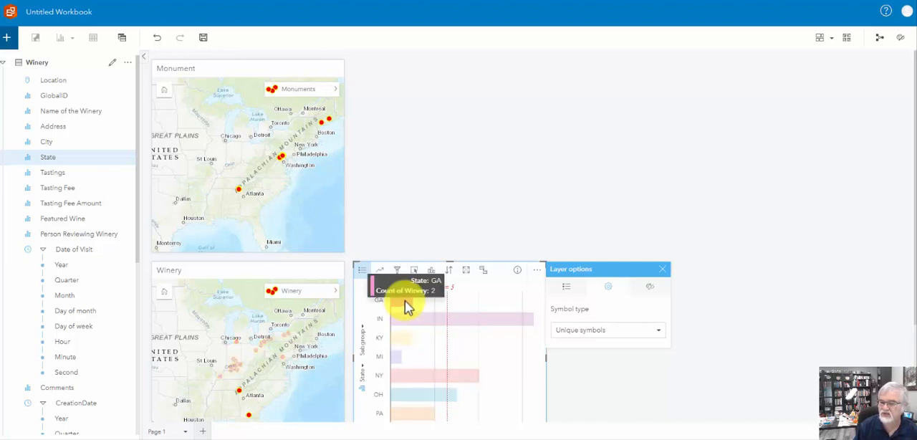
click(405, 300)
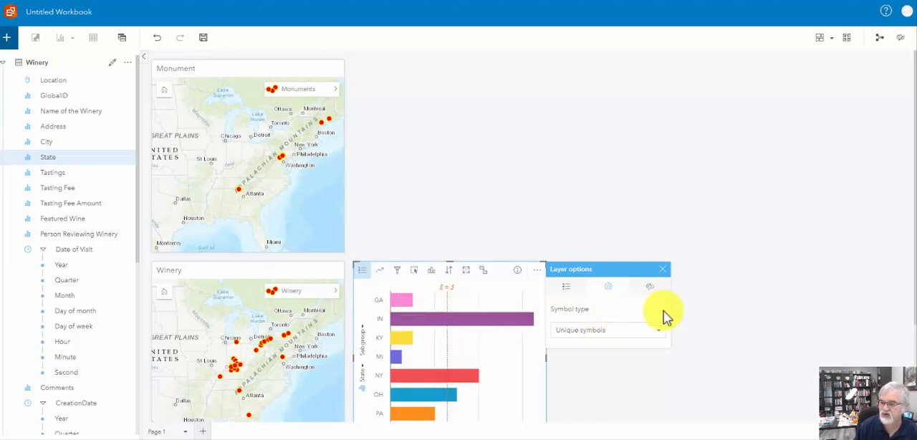
click(665, 272)
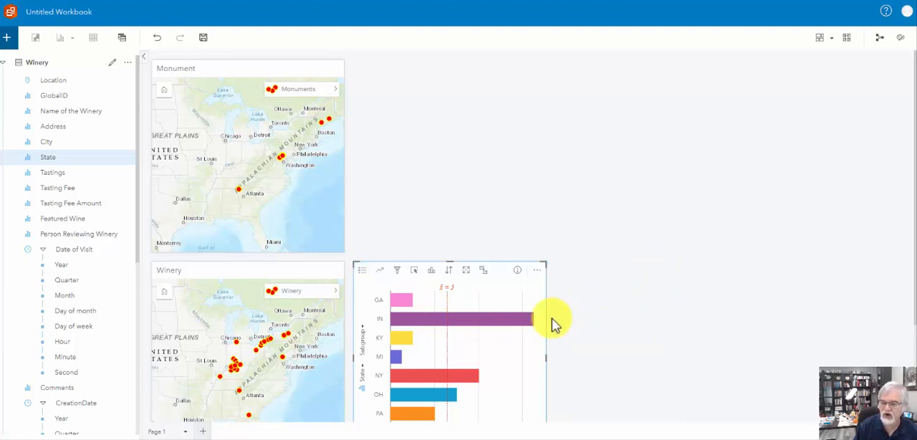
click(465, 374)
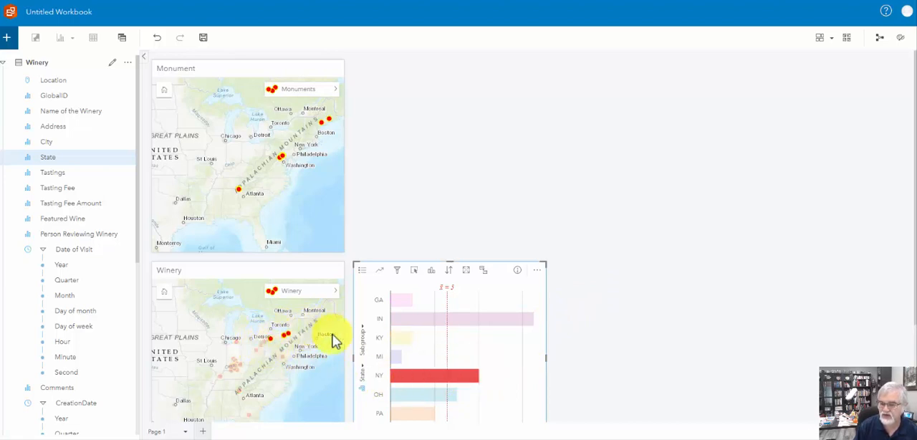
click(427, 319)
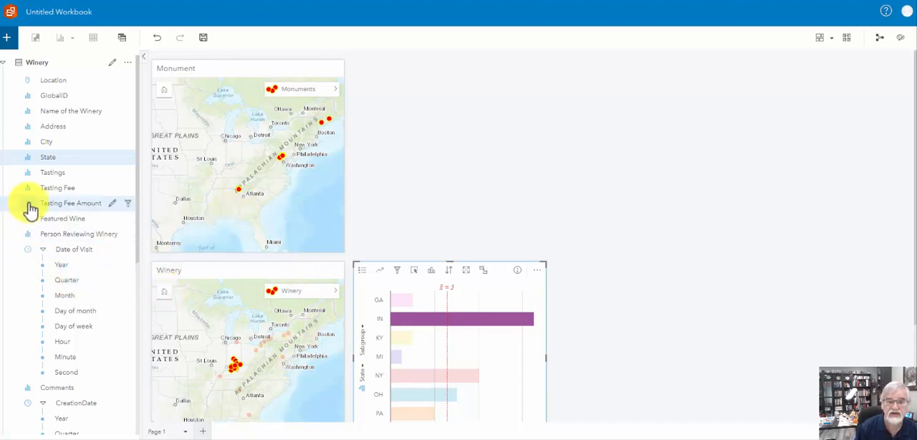
Create a summary table from the Winery dataset's Tasting Fee Amount field.
click(60, 206)
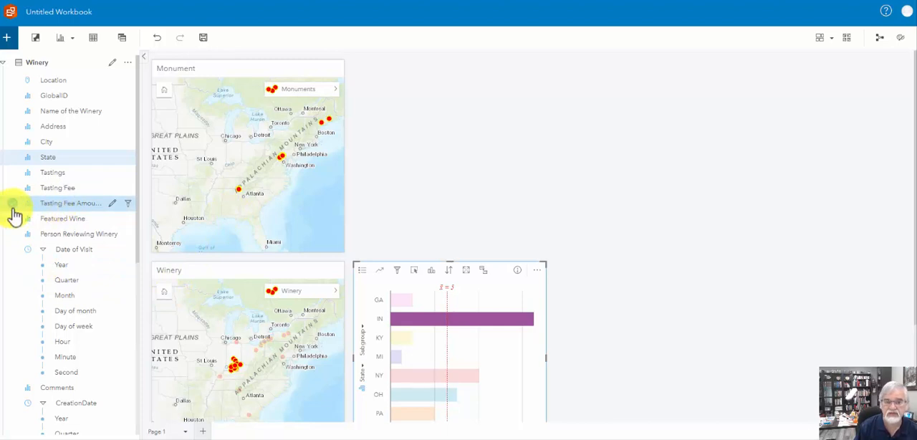
click(94, 39)
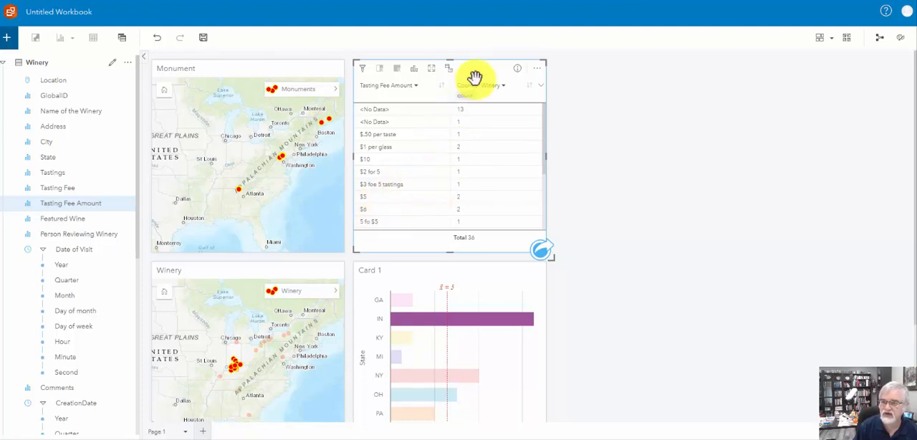
Place the tasting fee summary table beside the state bar chart and check the linkage by selecting the $1 per glass row.
drag(513, 89, 679, 269)
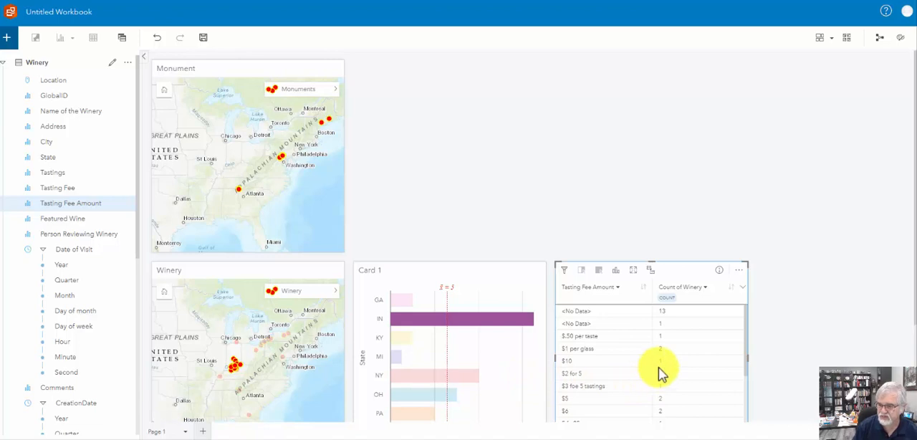
click(574, 348)
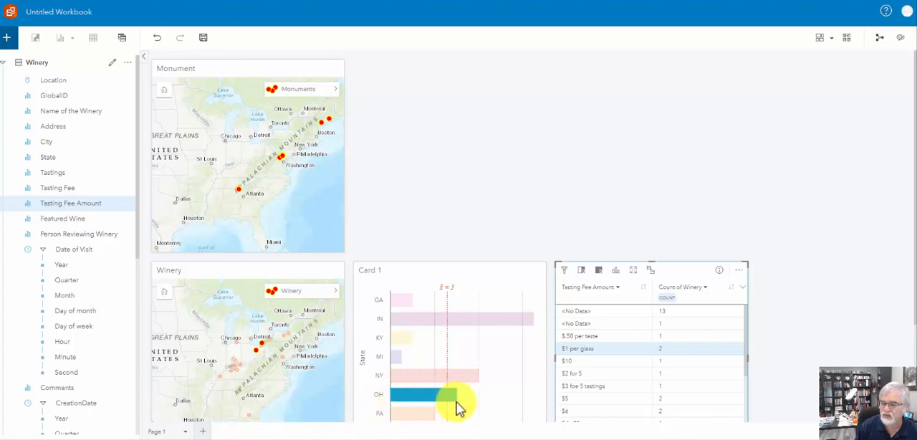
mouse_move(459, 403)
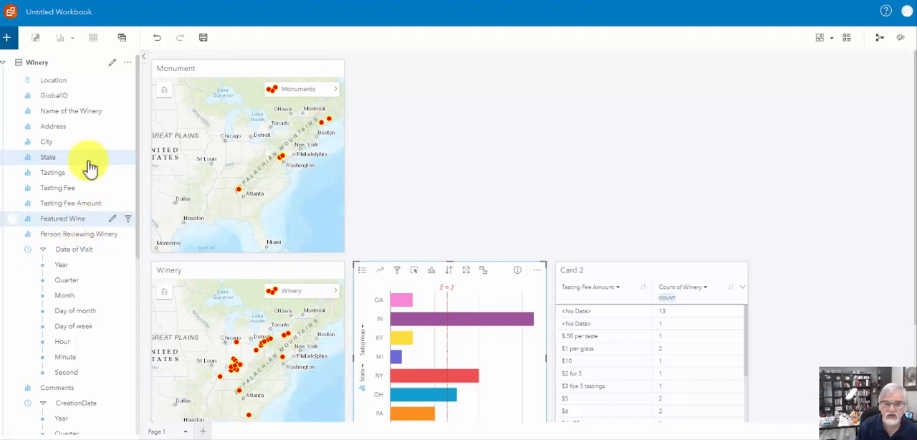
Create a map card from the Monuments dataset's Union or Confederate field, placed beside the Monument map.
click(5, 63)
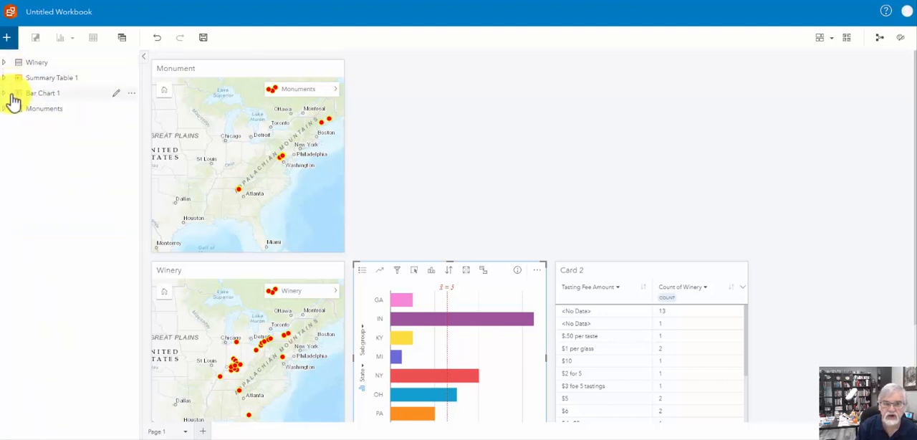
click(6, 109)
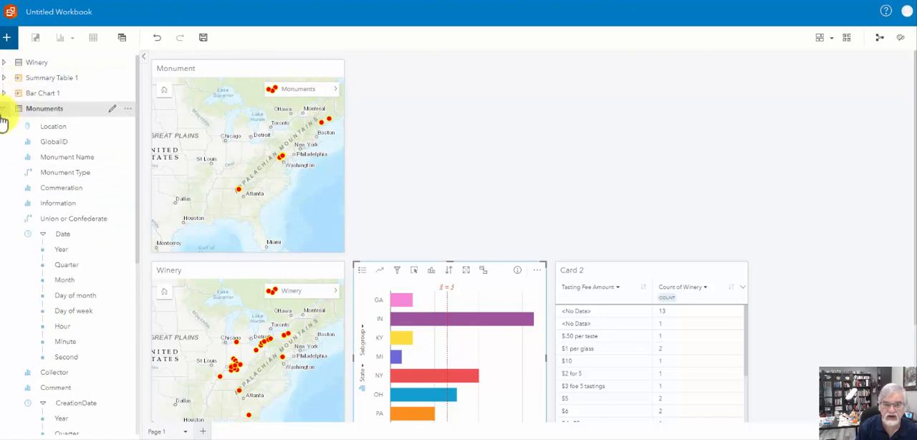
click(70, 226)
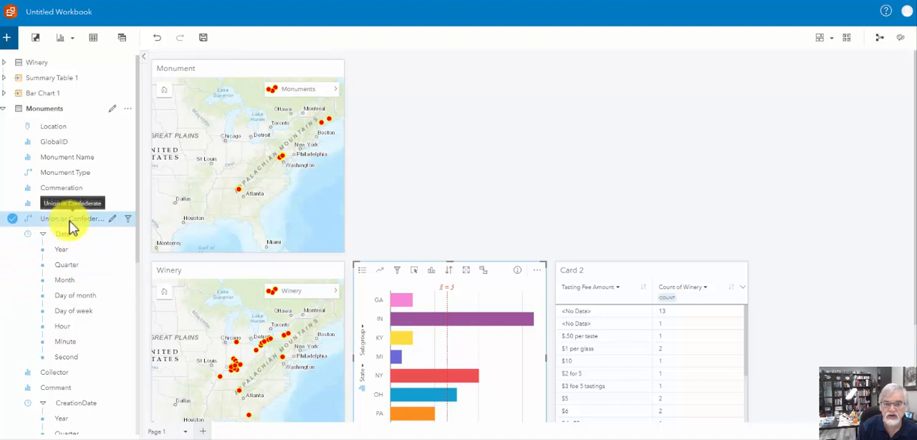
drag(69, 220, 472, 176)
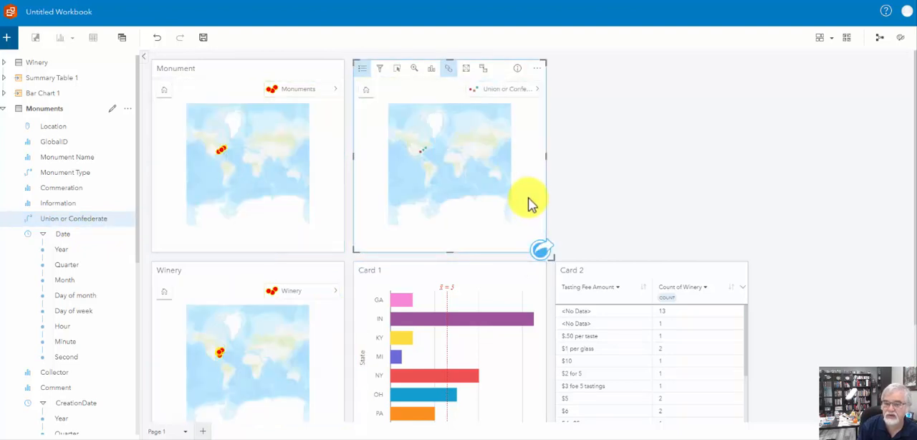
Sync the Union or Confederate map's extent with the other maps and zoom in on the Gettysburg monuments.
click(449, 69)
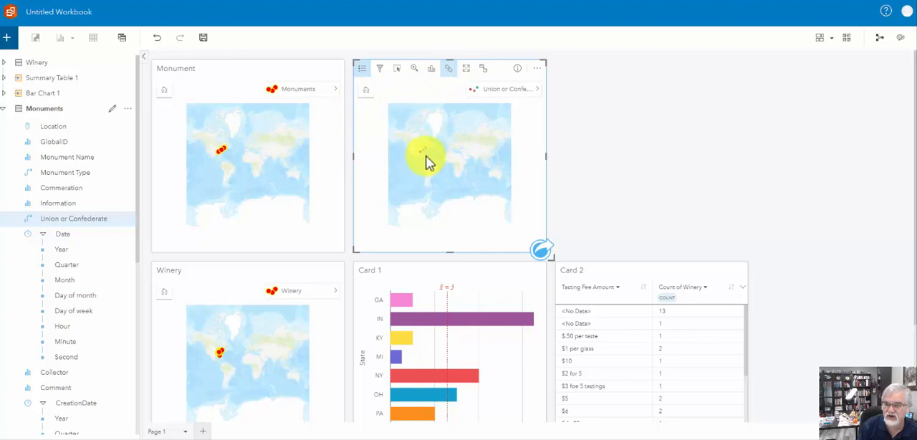
scroll(426, 161, up, 5)
drag(416, 150, 478, 201)
scroll(430, 160, up, 4)
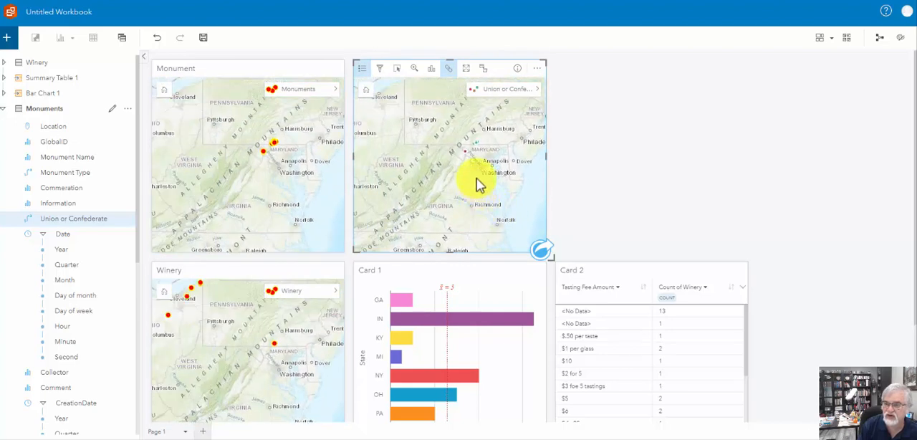
scroll(477, 179, up, 1)
drag(470, 147, 432, 231)
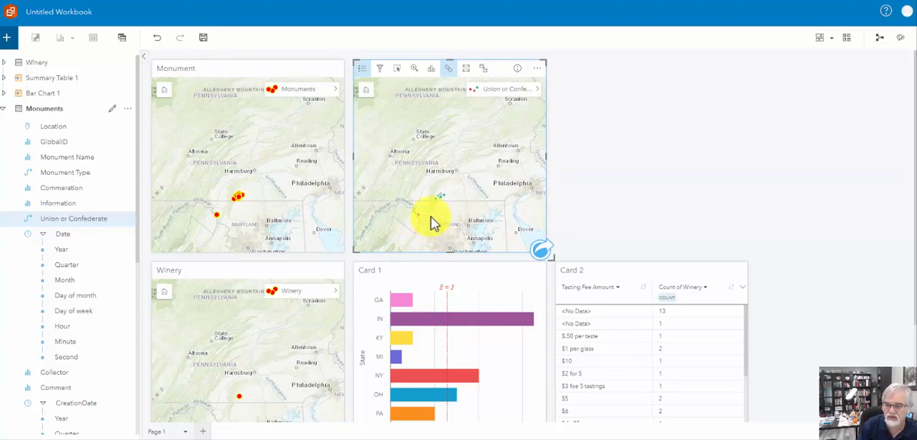
scroll(438, 209, up, 3)
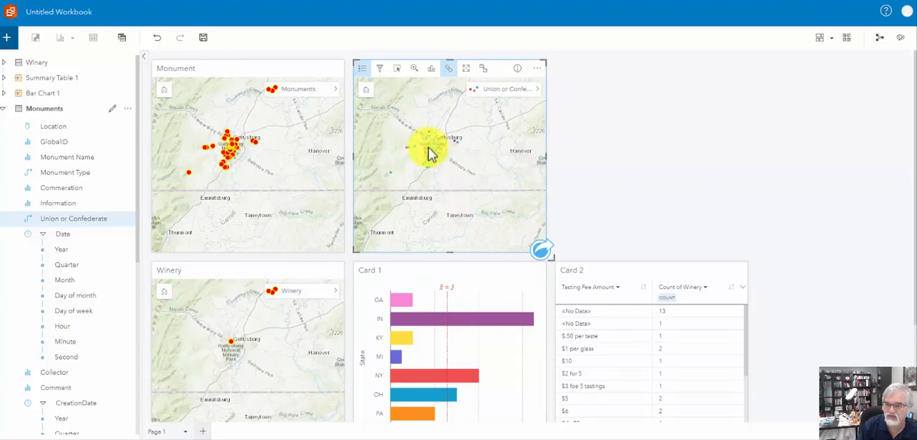
scroll(420, 175, up, 2)
drag(431, 168, 435, 213)
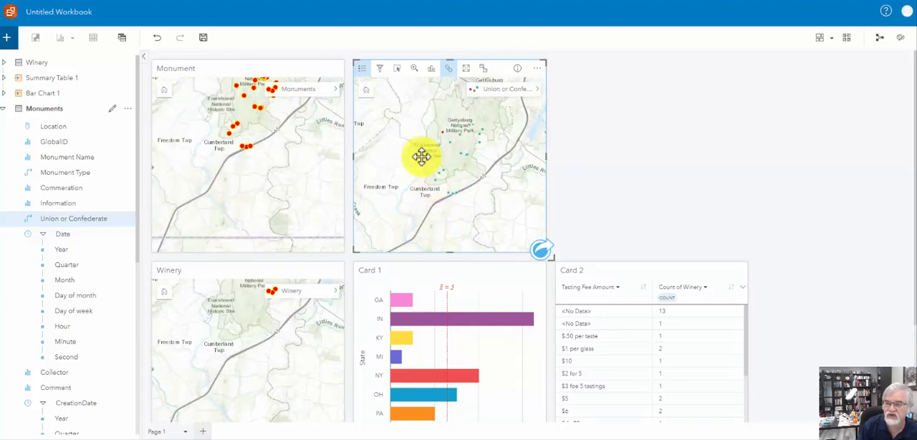
Recolor the Union or Confederate map's categories: Confederate #FF0000, Union #0070FF and Other #FFAA00.
click(363, 70)
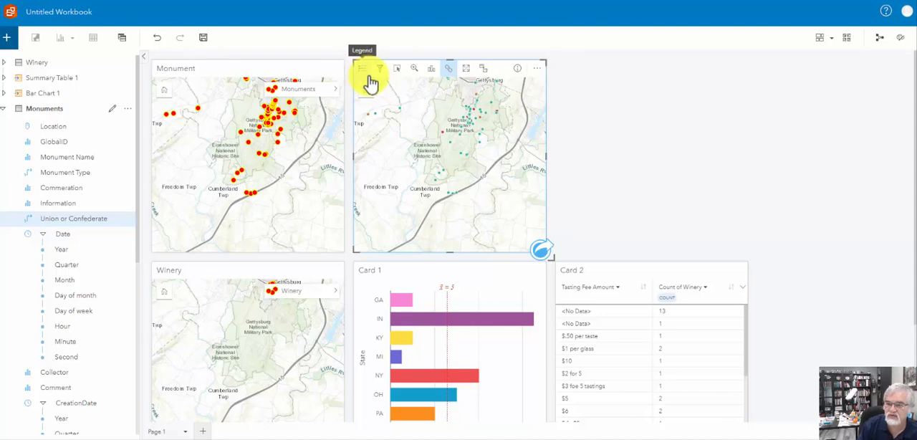
click(370, 74)
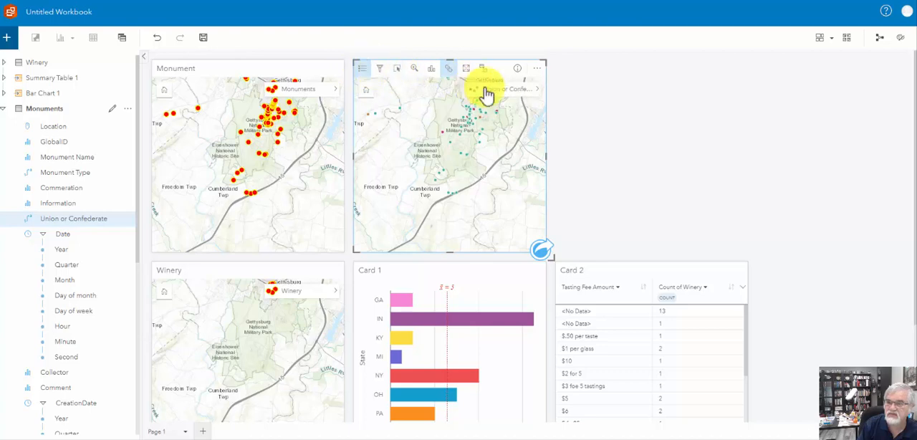
click(538, 93)
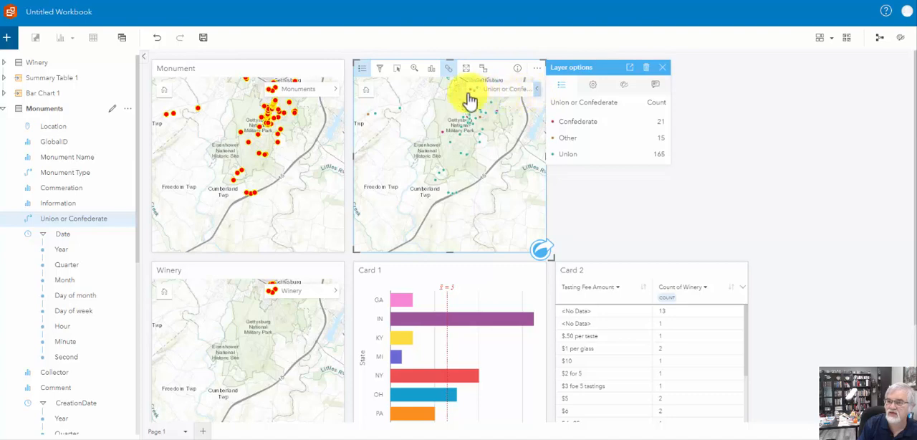
click(556, 126)
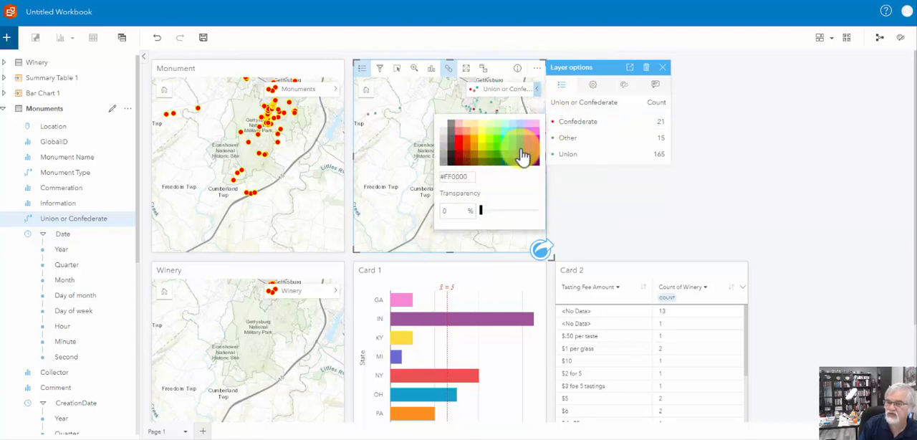
click(550, 156)
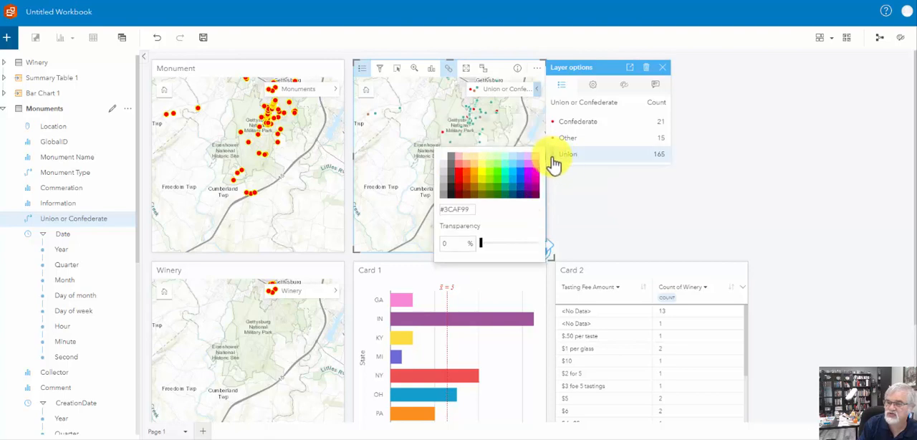
click(522, 177)
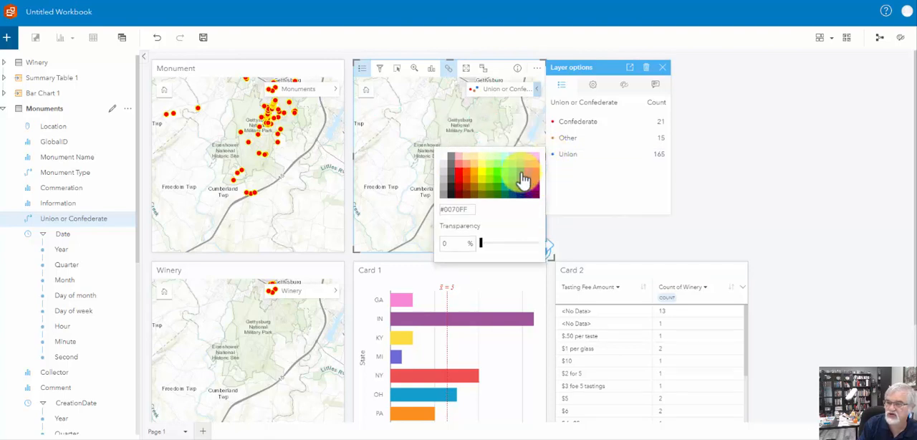
click(555, 142)
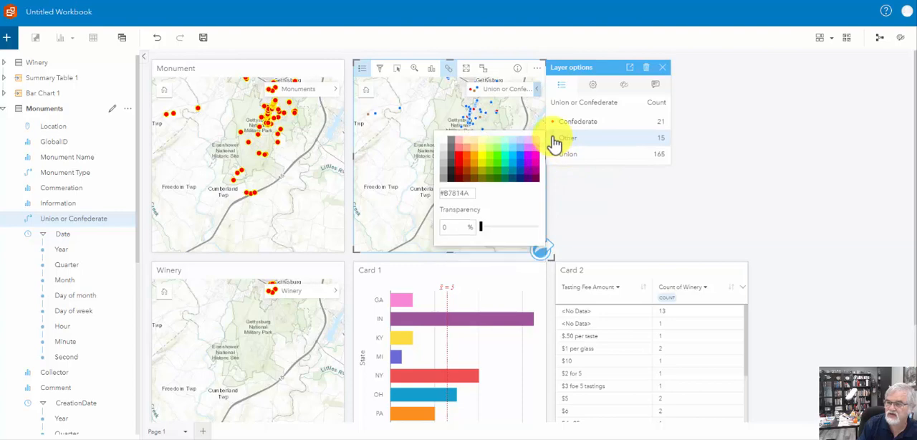
click(483, 159)
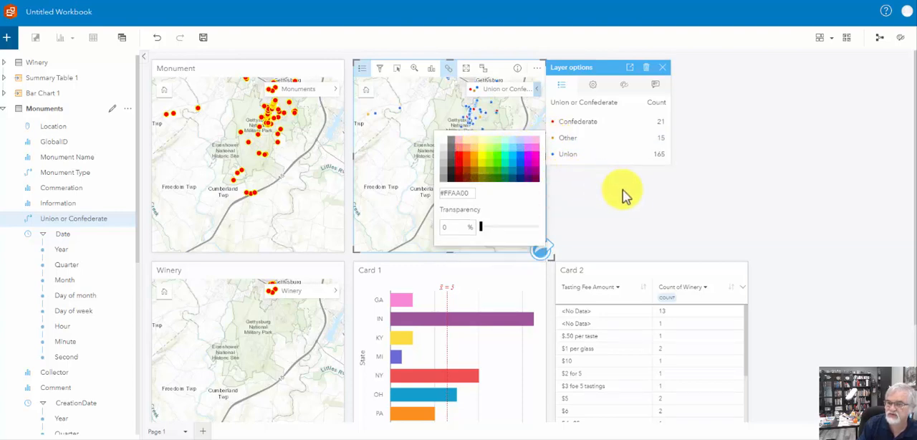
click(676, 197)
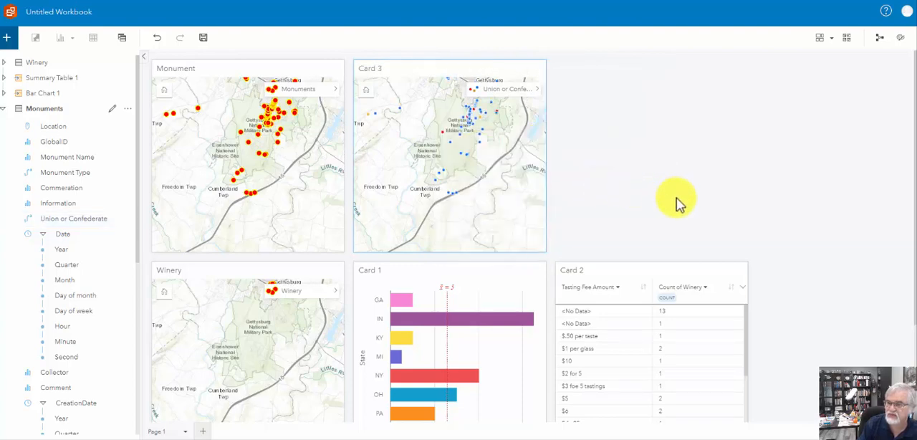
Examine the recolored monument points up close around Gettysburg National Military Park.
click(487, 126)
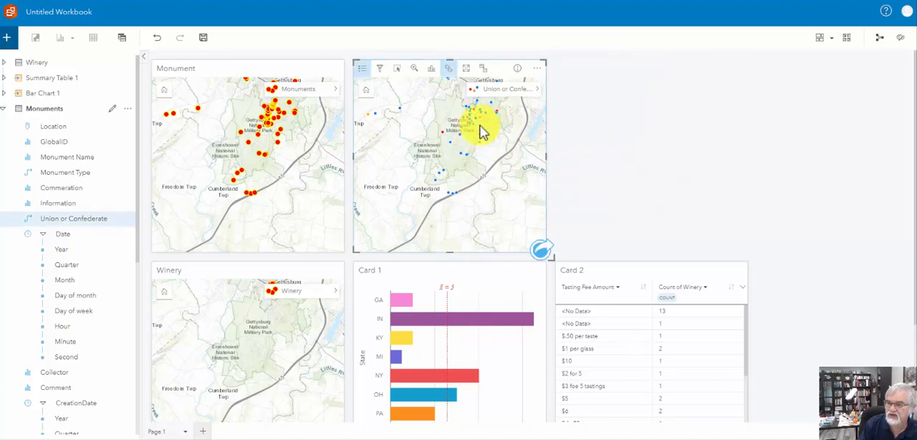
scroll(462, 127, up, 5)
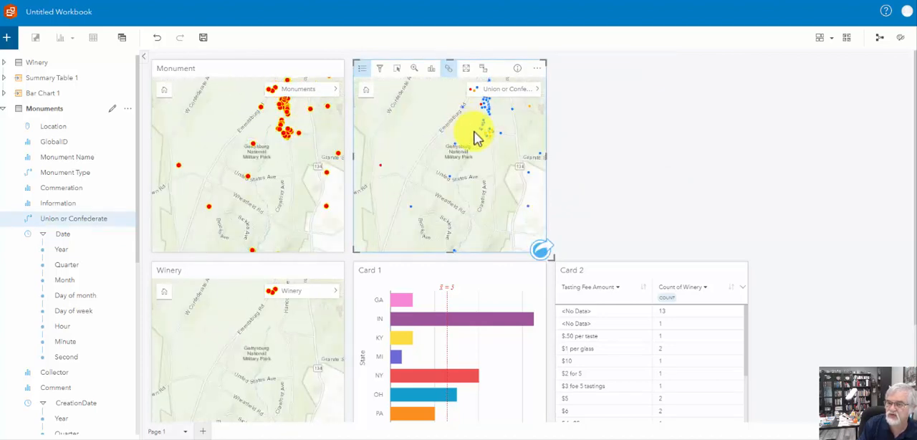
drag(455, 168, 429, 195)
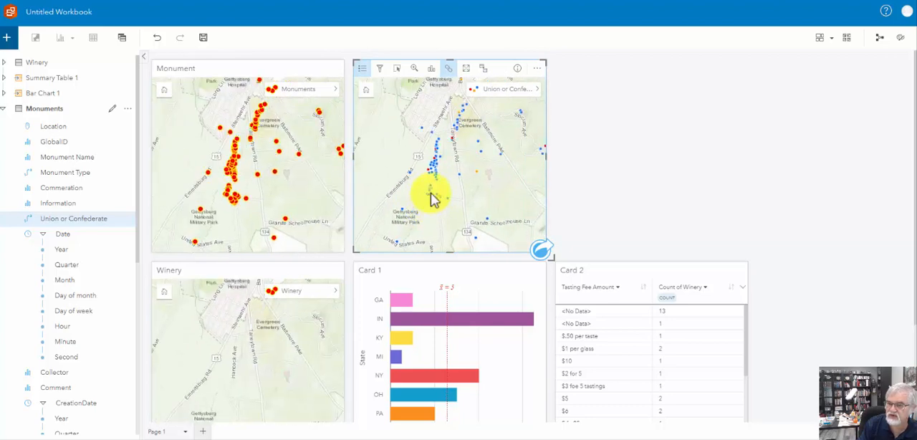
scroll(432, 191, up, 2)
drag(467, 158, 452, 201)
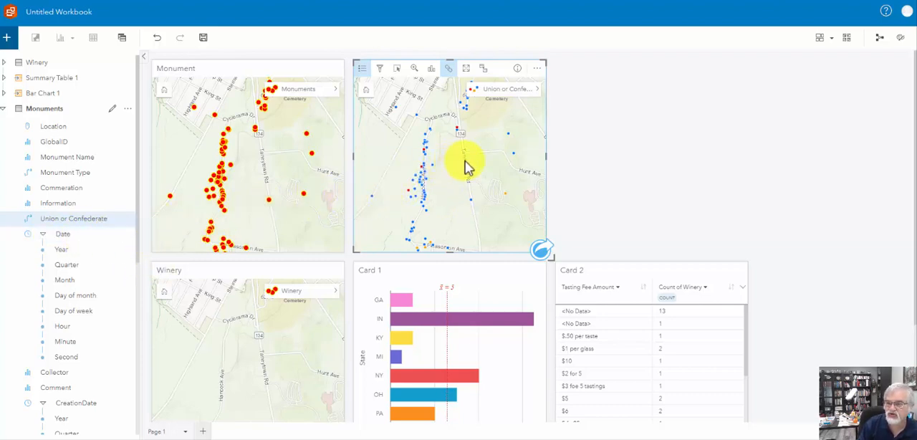
click(45, 218)
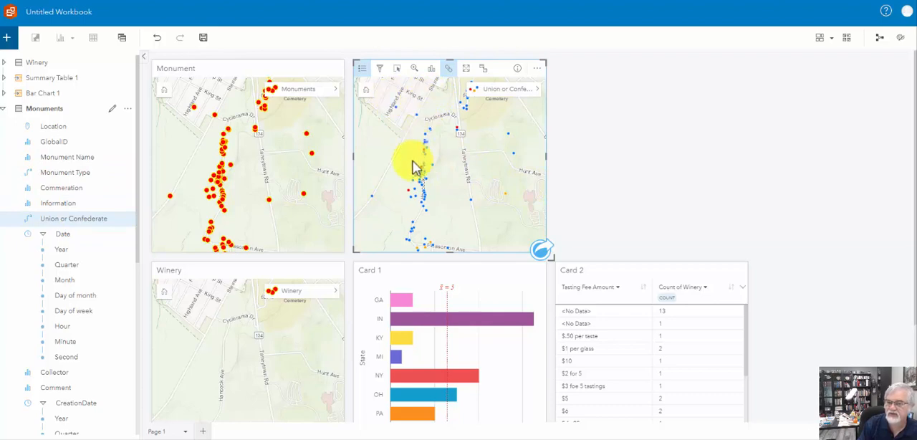
click(387, 270)
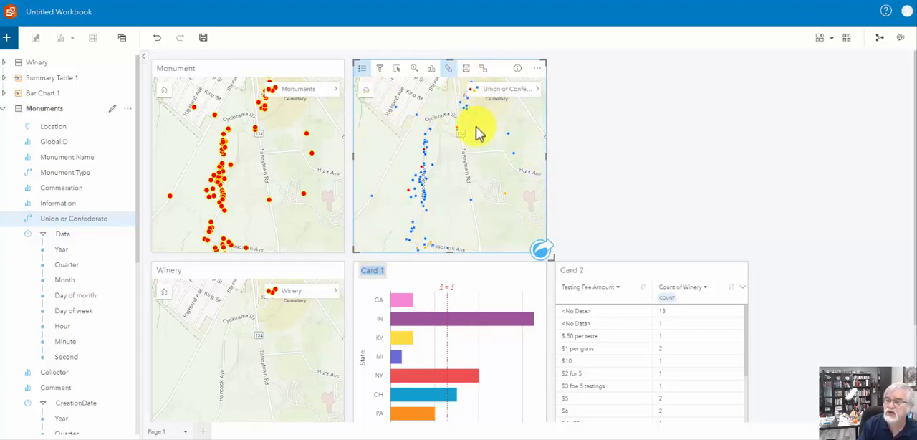
Set up a Create Buffer/Drive Times analysis on the Monuments layer with a fixed distance of 100 ft and Dissolve style.
click(541, 251)
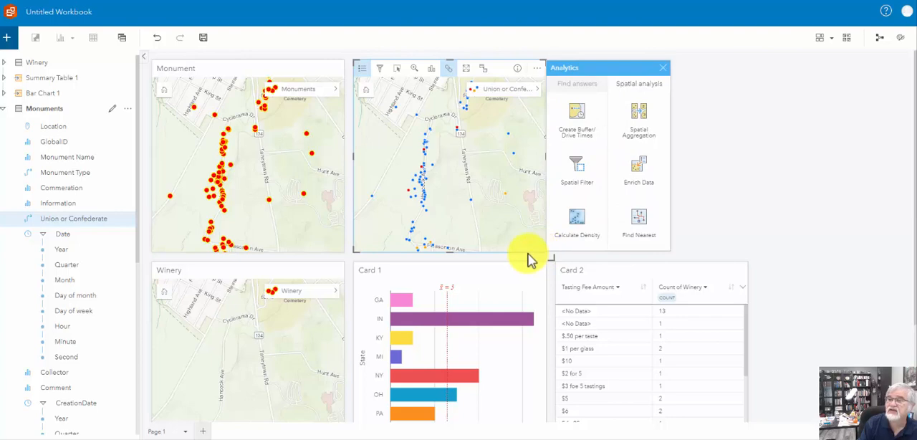
click(574, 132)
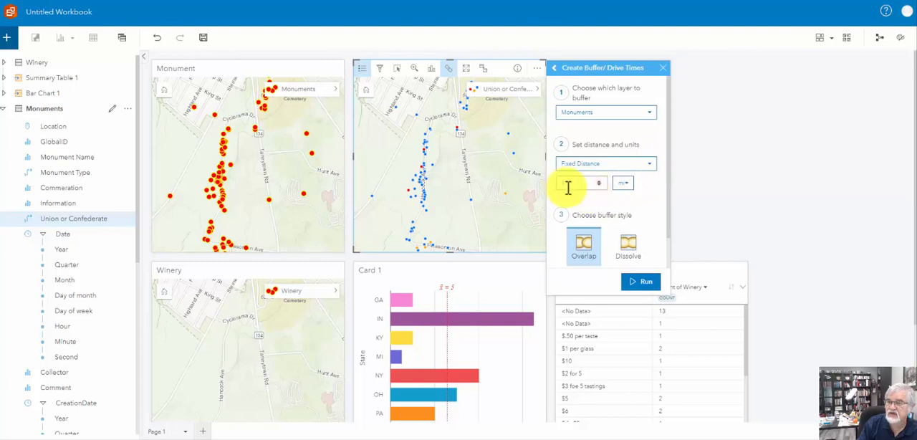
click(628, 188)
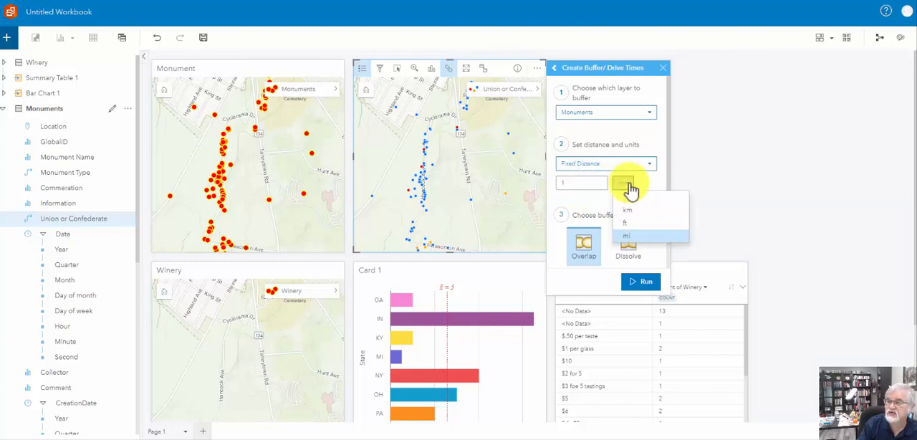
click(631, 227)
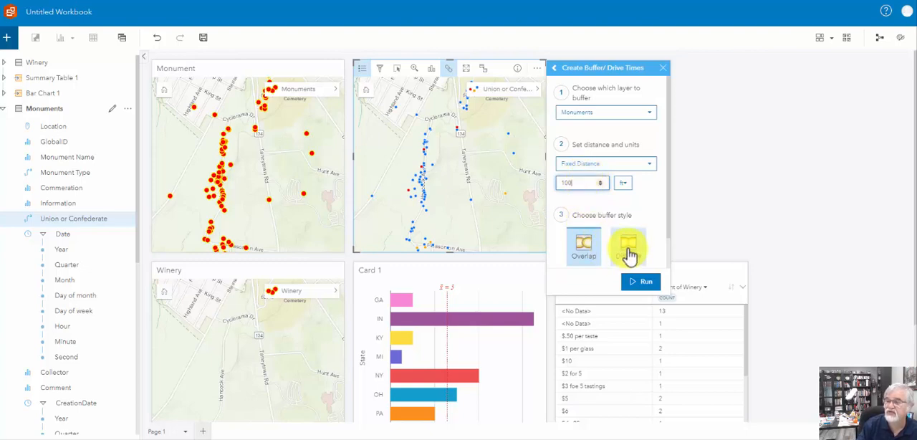
click(628, 251)
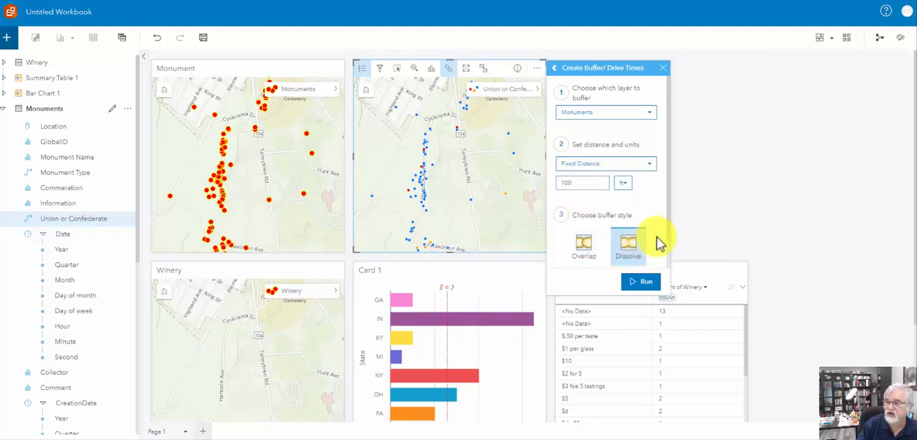
Preview the monument buffer on the map and switch the preview off again.
scroll(669, 250, down, 1)
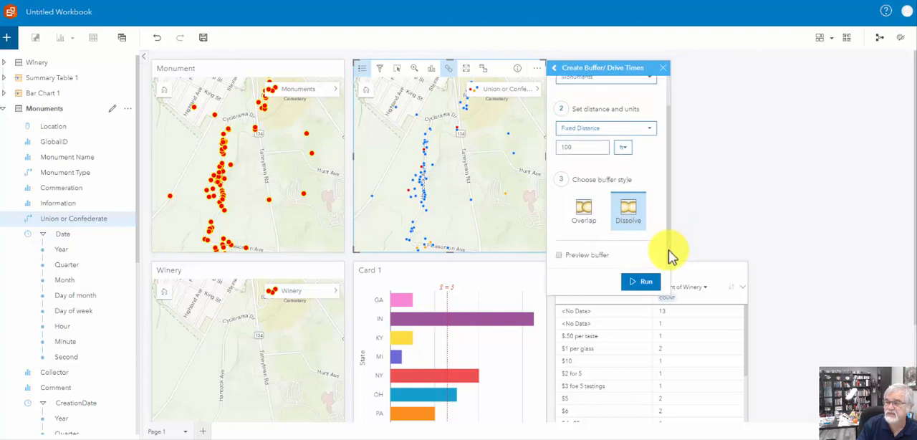
click(559, 255)
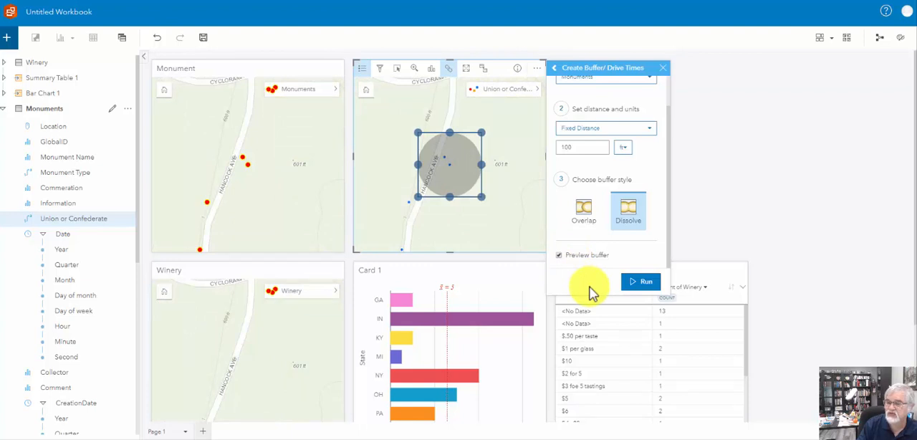
click(559, 255)
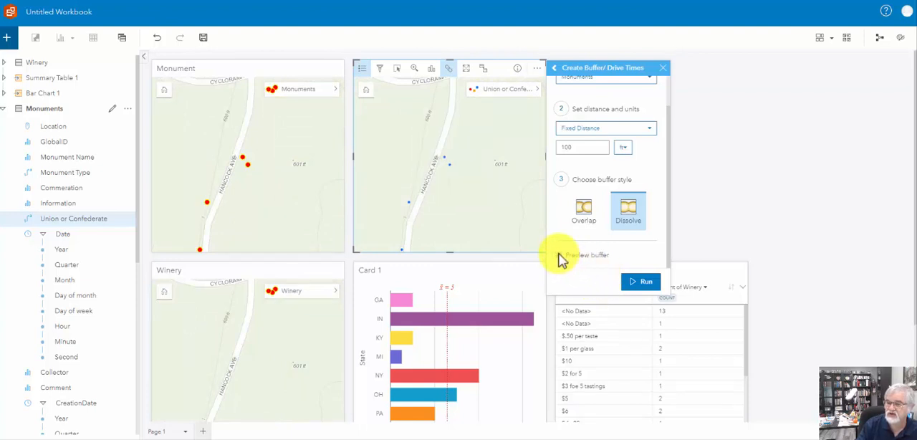
Run the 100 ft dissolved buffer analysis on the Monuments layer.
scroll(430, 172, down, 2)
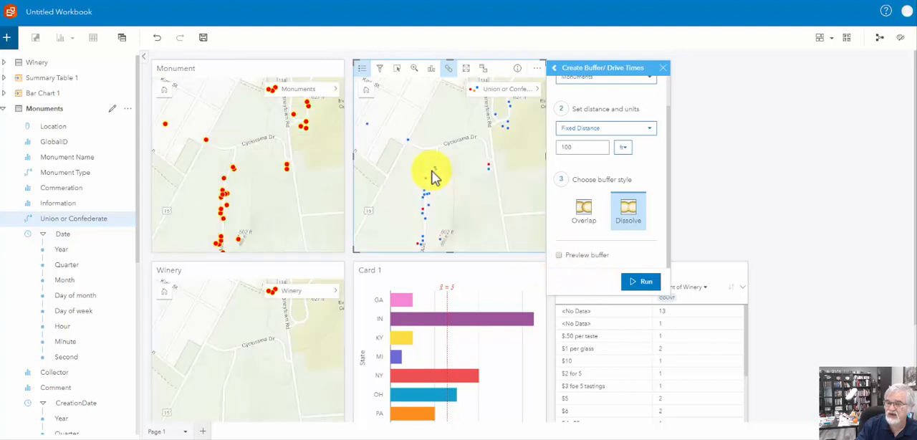
scroll(435, 205, down, 2)
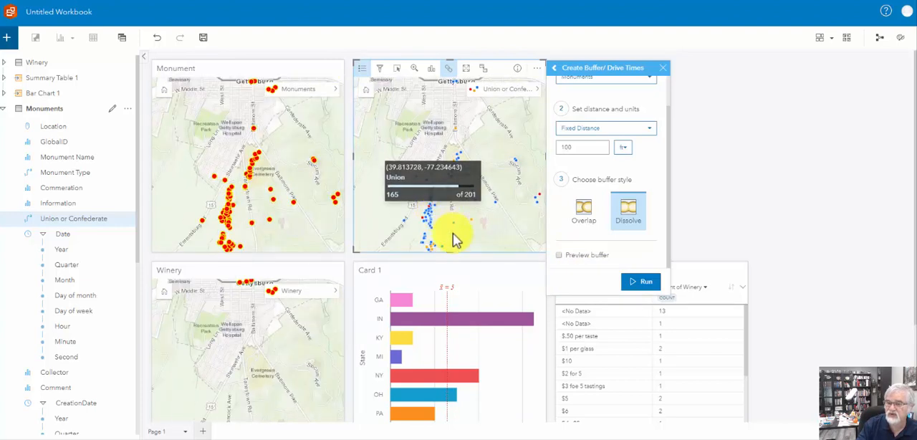
click(642, 284)
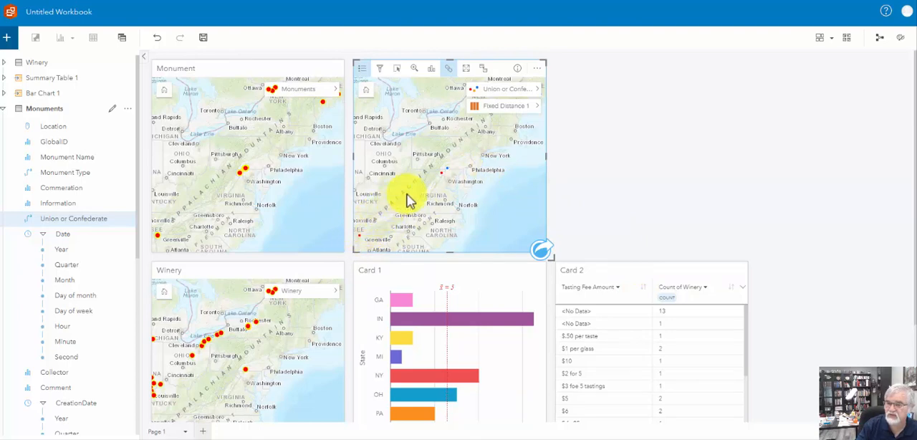
Examine the resulting monument buffers up close around Gettysburg National Military Park on the Union or Confederate map.
scroll(450, 181, up, 2)
scroll(452, 174, up, 2)
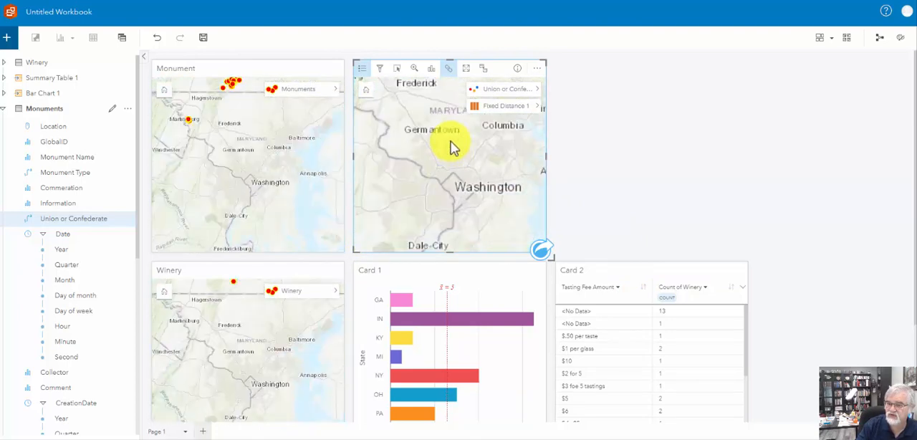
drag(451, 145, 462, 305)
scroll(437, 163, up, 3)
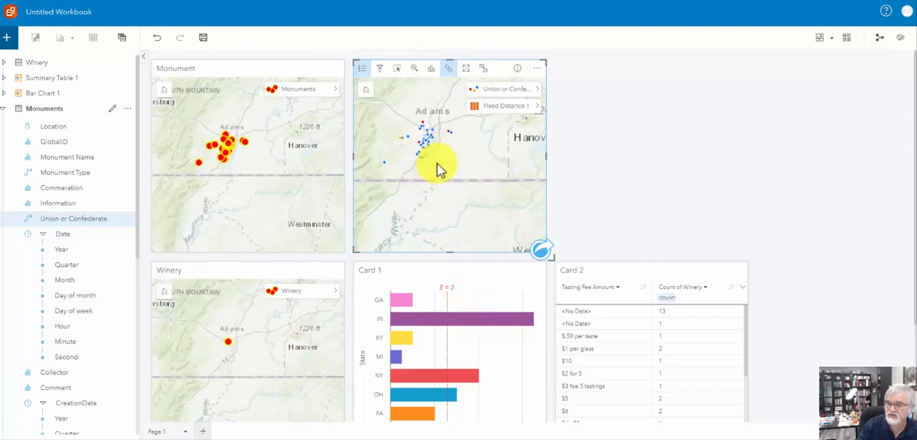
drag(428, 136, 486, 227)
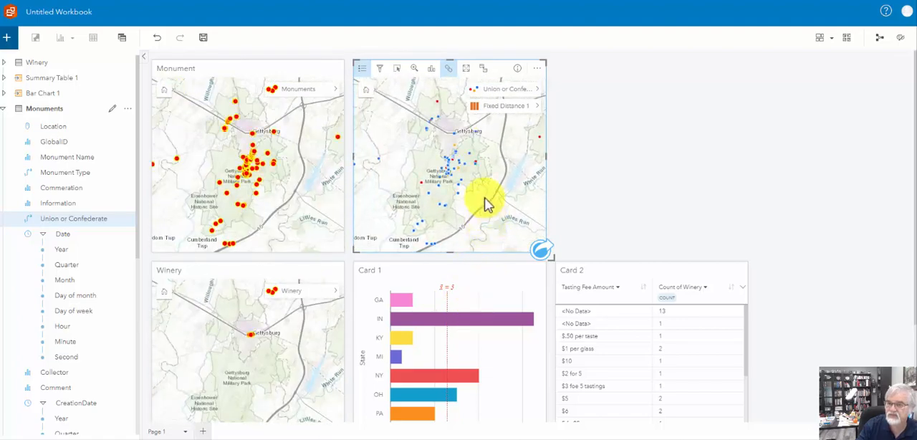
scroll(438, 180, up, 5)
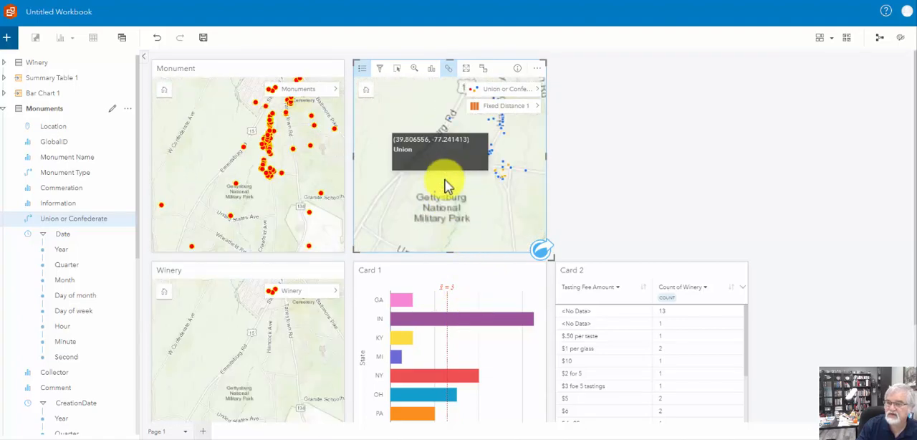
scroll(498, 192, up, 5)
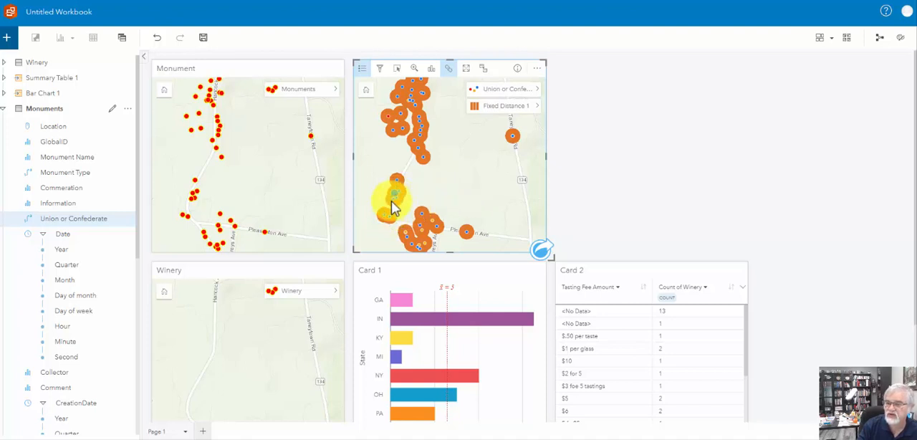
mouse_move(392, 204)
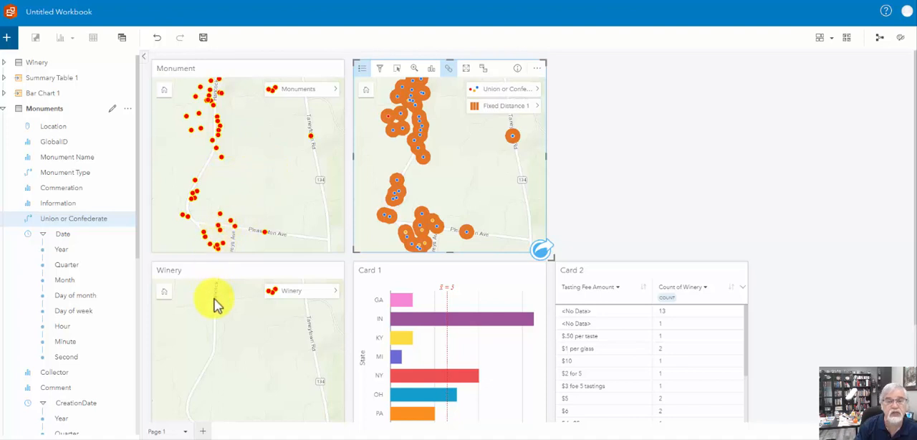
Add a second, blank page to the workbook without selecting any data for it.
click(206, 432)
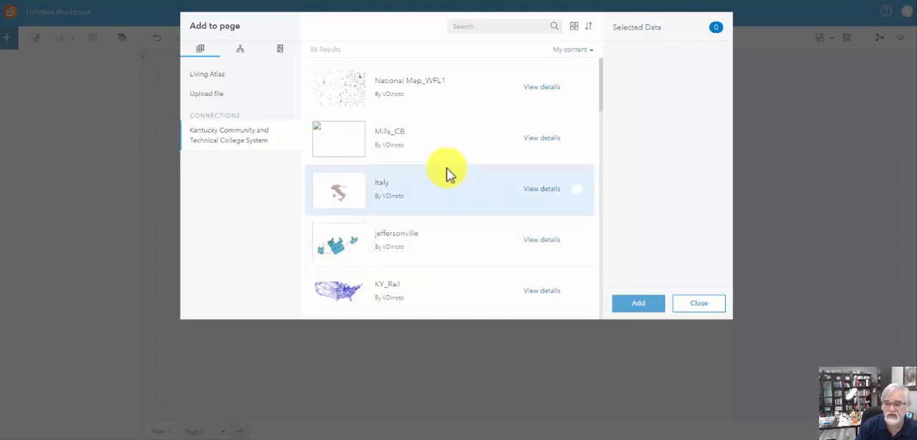
click(709, 305)
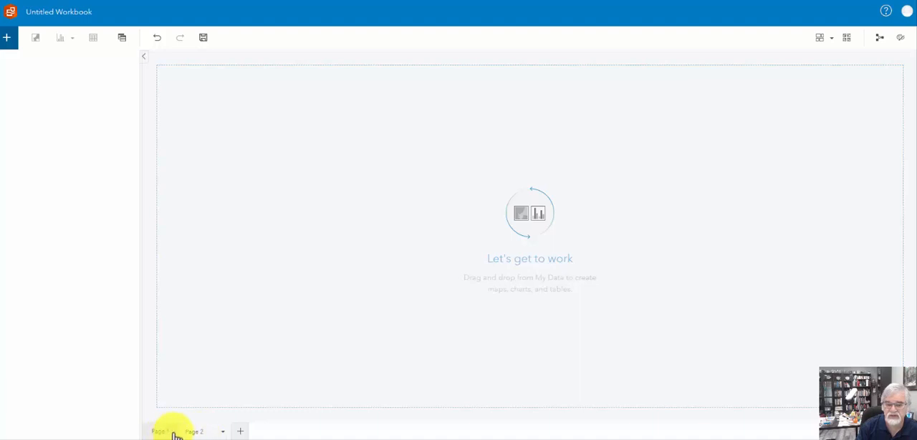
double_click(191, 431)
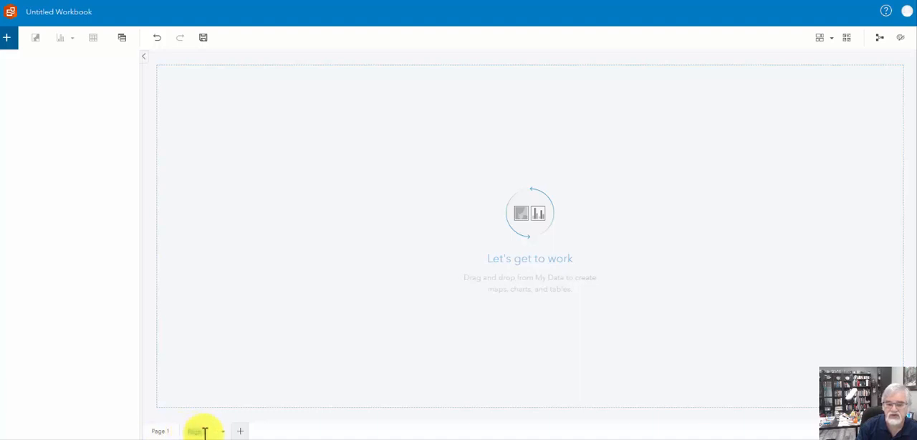
Rename the first page as "test page 1", then view the blank Page 2 and return to the first page.
click(174, 433)
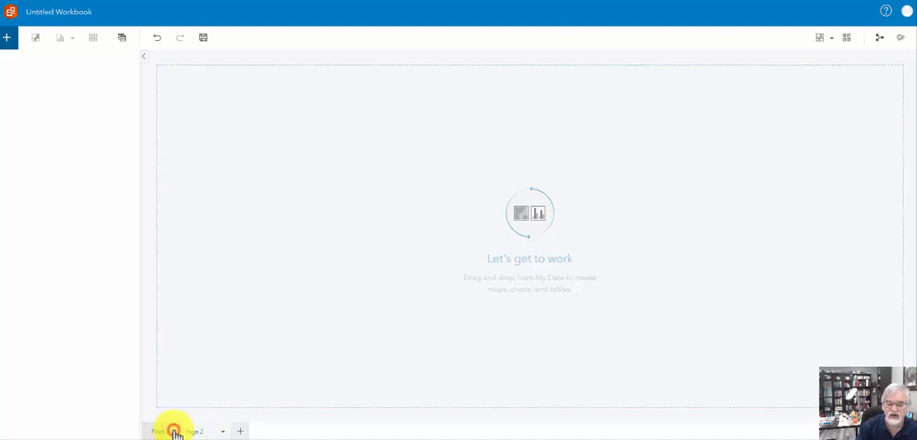
click(167, 433)
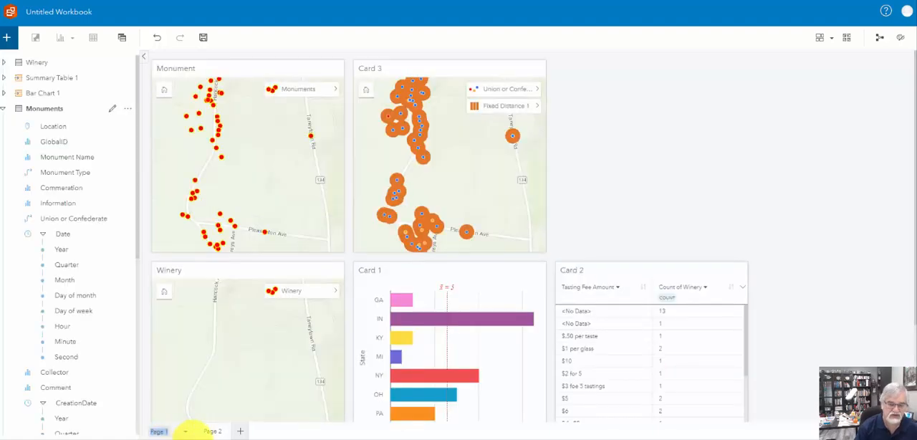
text(Ta)
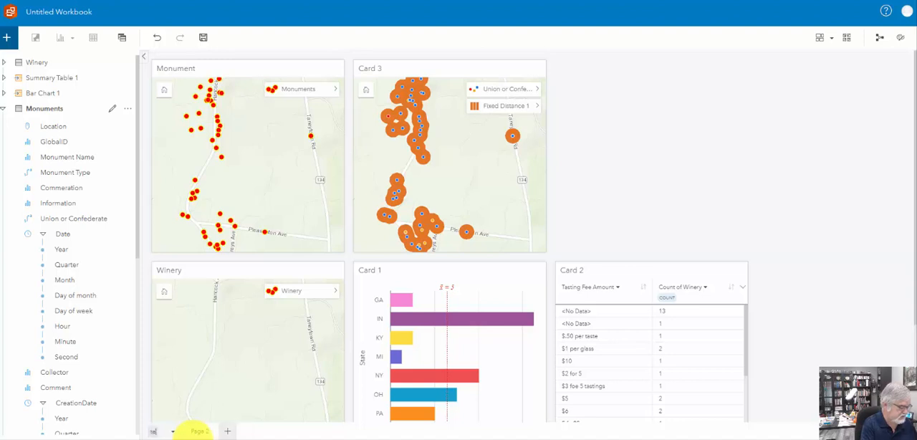
text(st page 1)
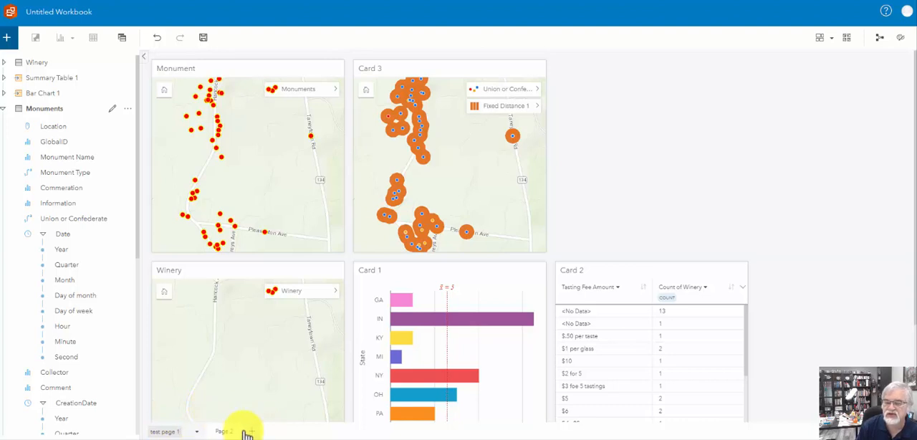
click(222, 432)
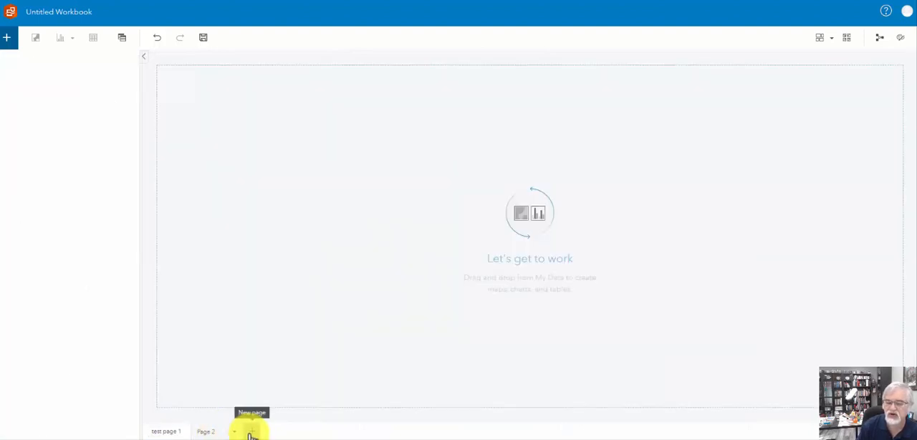
click(170, 431)
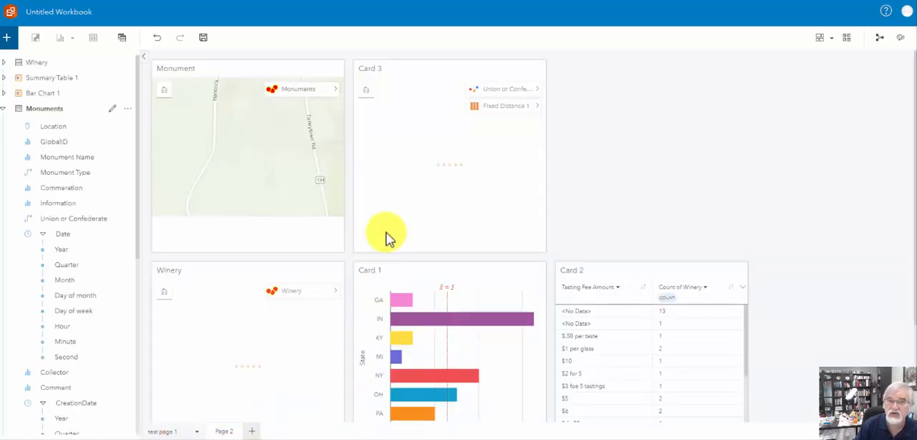
Name the workbook "Insights demo" and save it.
click(204, 41)
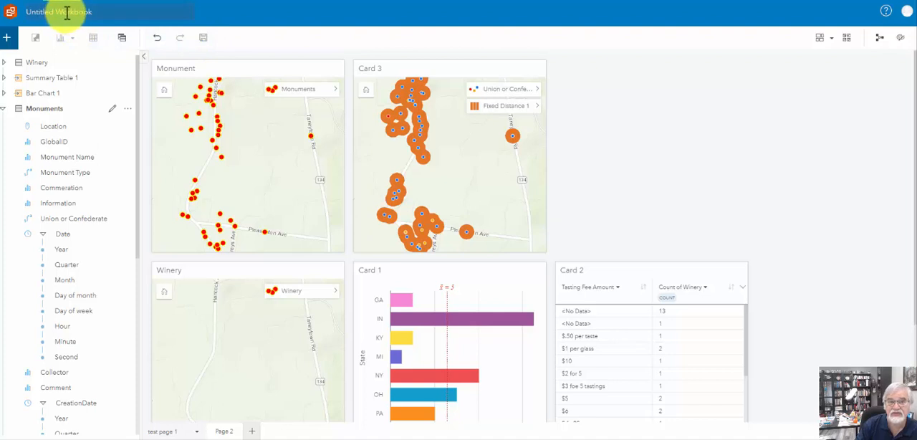
click(99, 11)
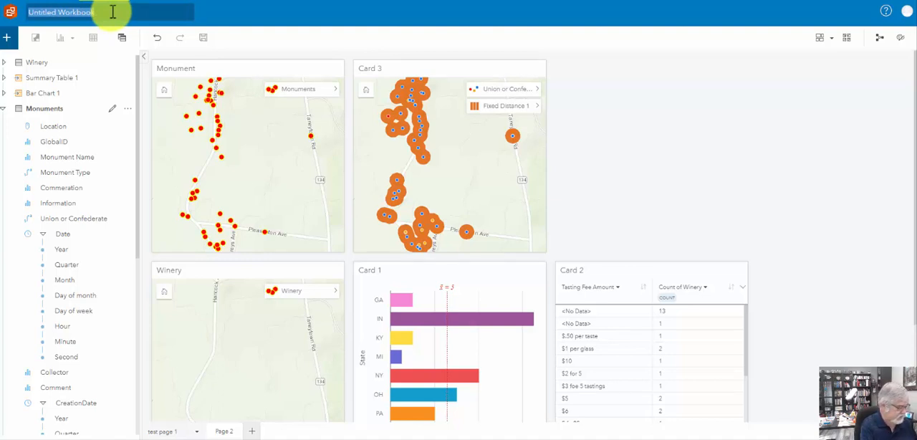
text(Insights demo)
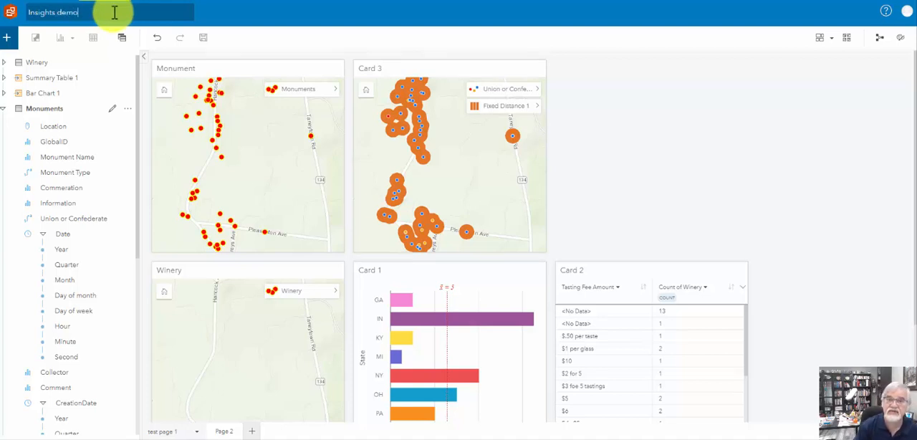
click(204, 39)
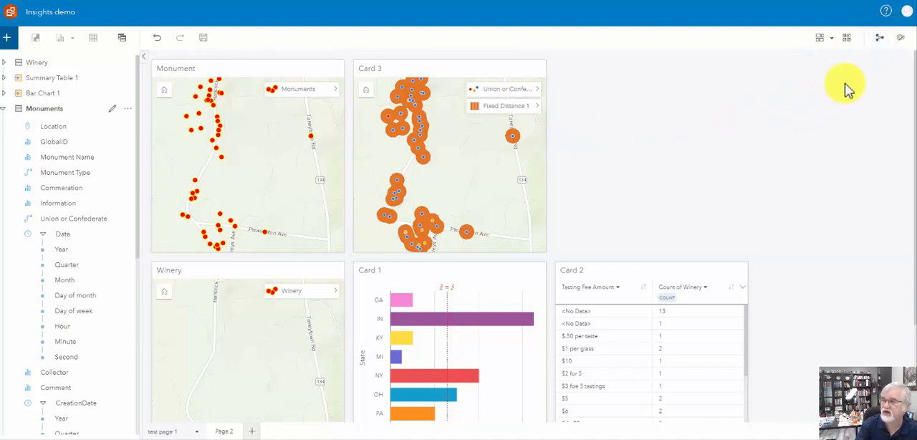
Review the analysis view's workflow from the Monuments and Winery data to their cards, and return to the page view.
click(880, 43)
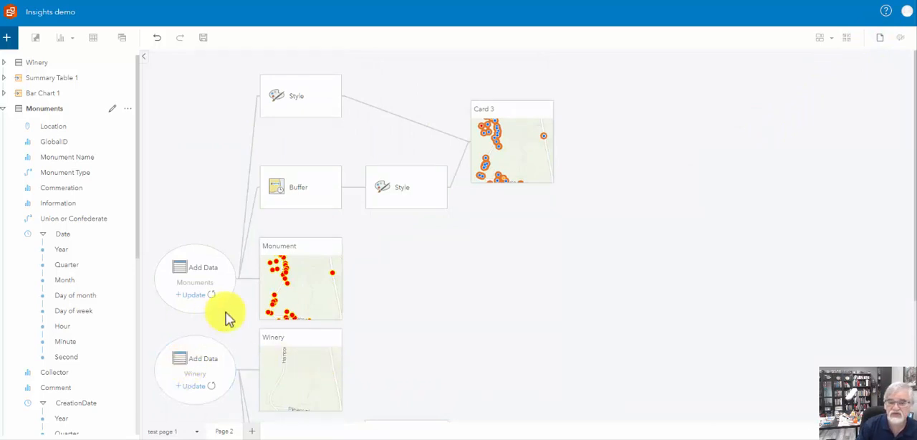
scroll(387, 290, down, 1)
scroll(383, 295, down, 2)
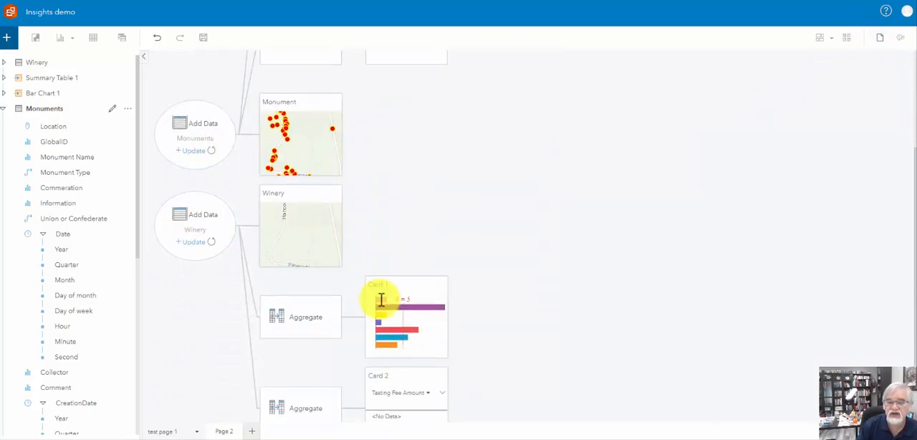
scroll(387, 294, up, 3)
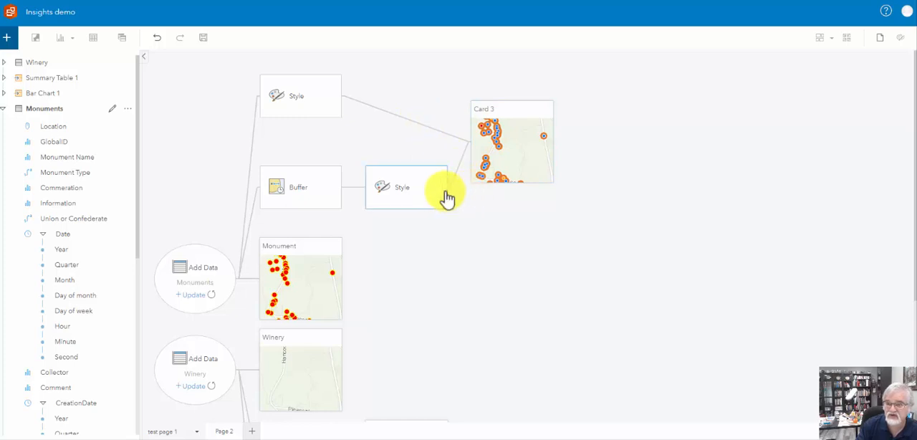
click(407, 274)
scroll(429, 253, down, 5)
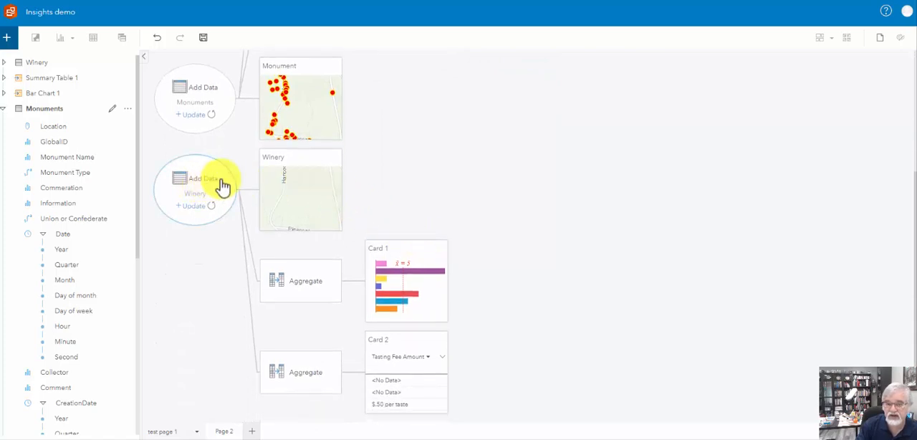
click(284, 183)
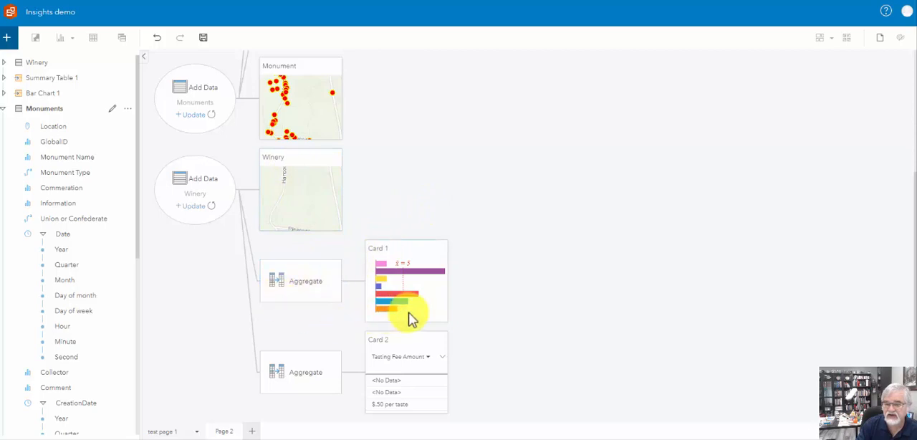
mouse_move(423, 299)
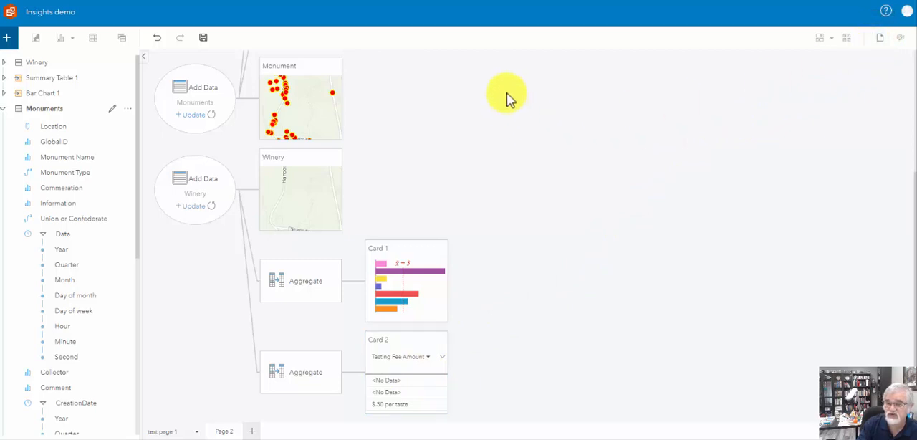
click(880, 38)
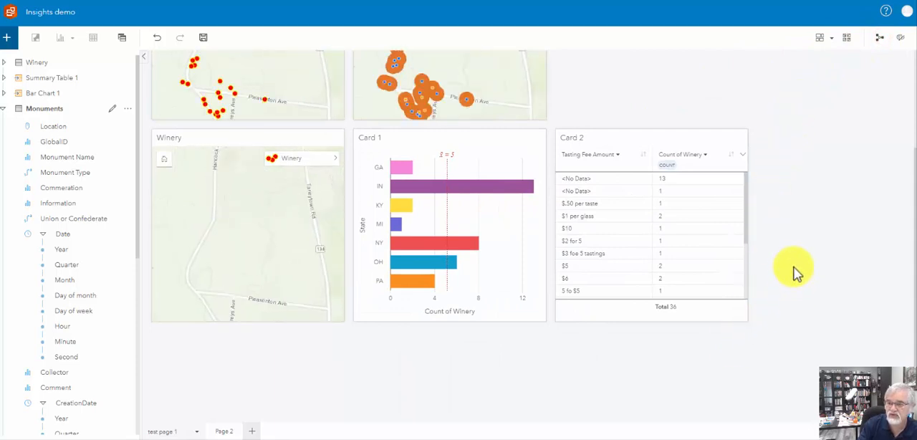
scroll(793, 268, up, 2)
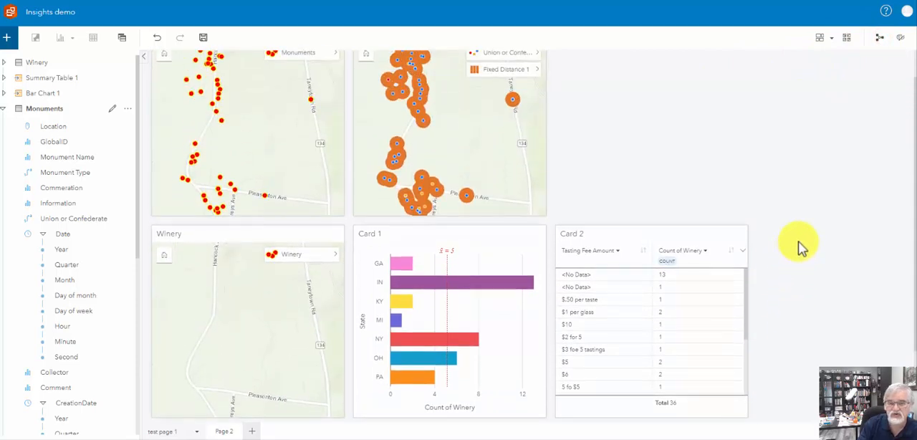